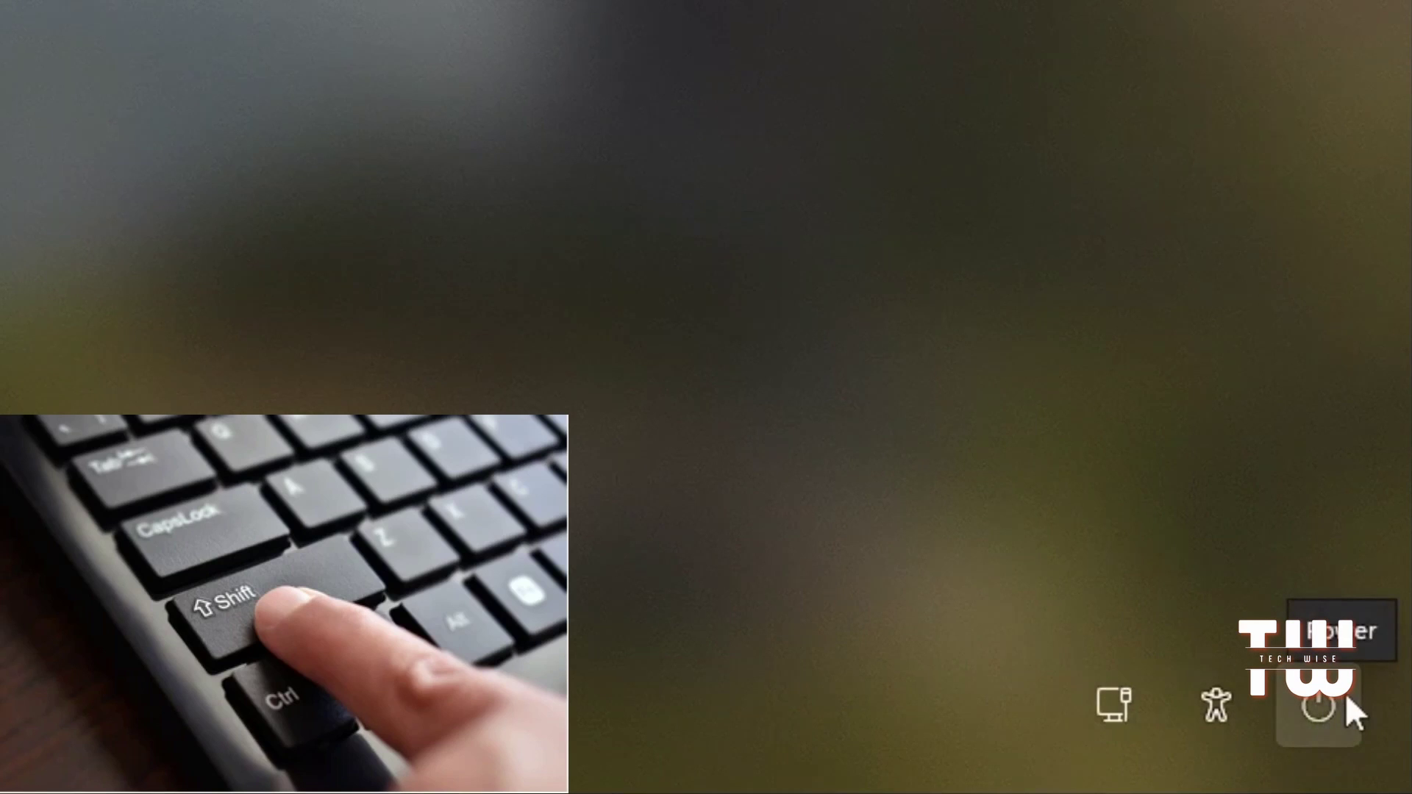
# Restart from the sign-in screen's power menu into the recovery environment, confirming despite unsaved work.
pyautogui.click(1347, 695)
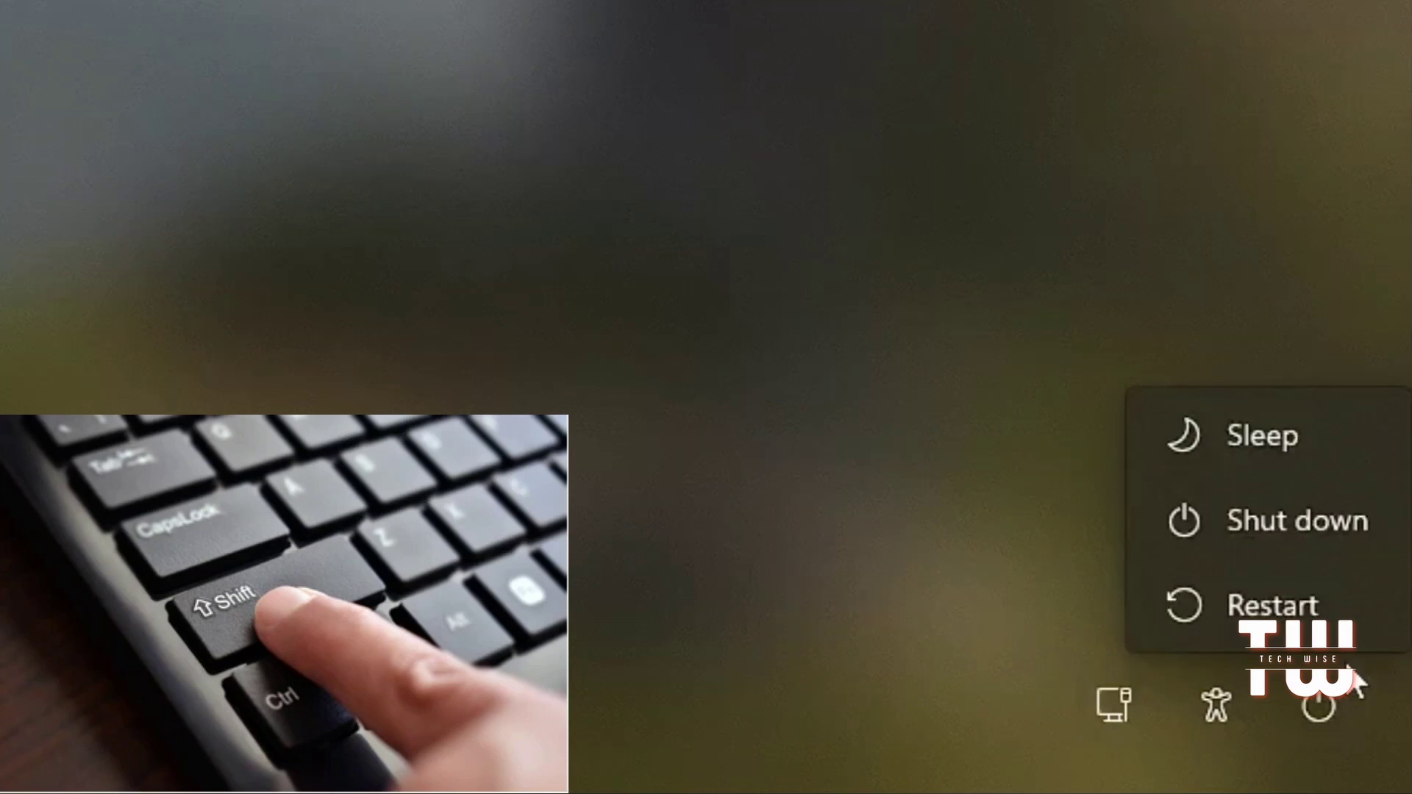
pyautogui.keyDown('shift'); pyautogui.click(1254, 609); pyautogui.keyUp('shift')
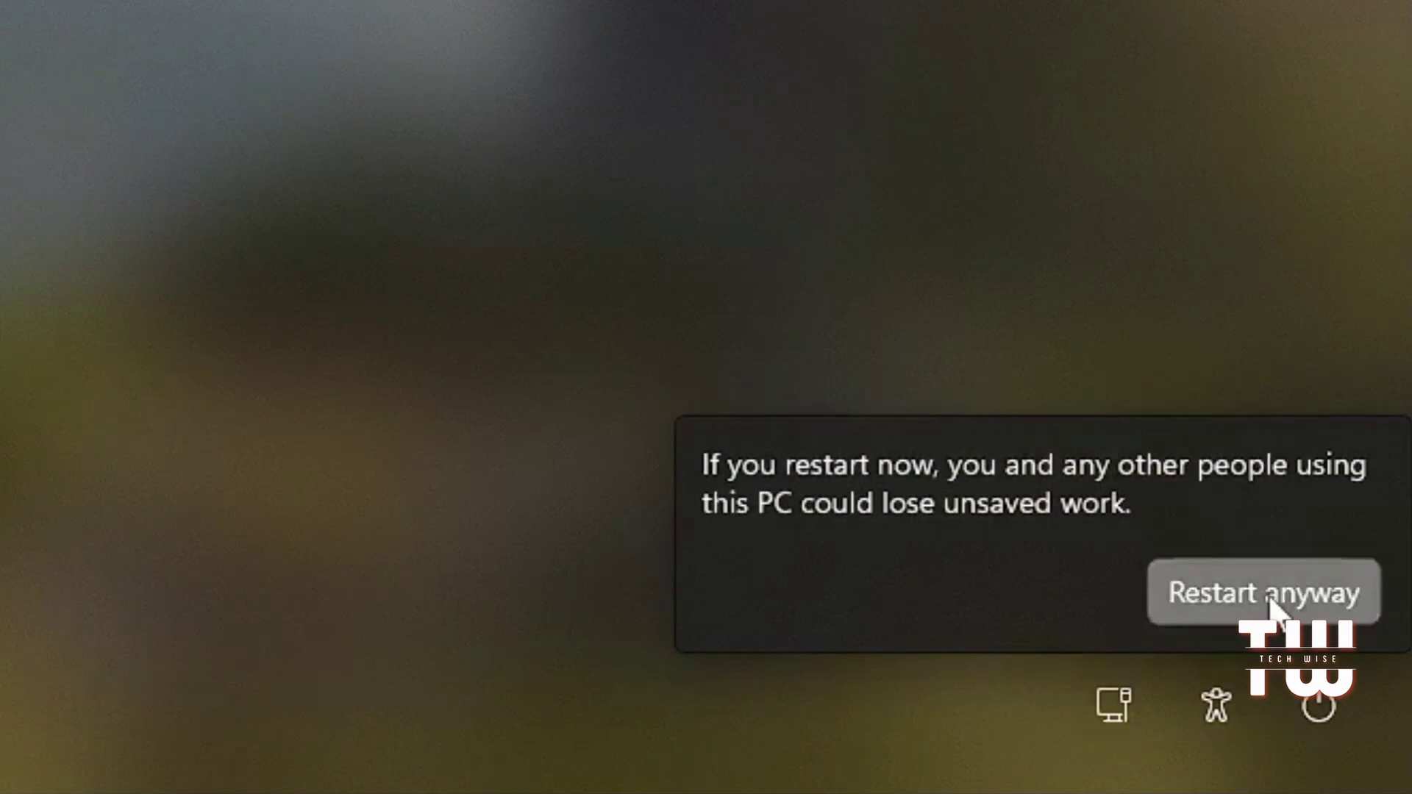
pyautogui.click(1265, 594)
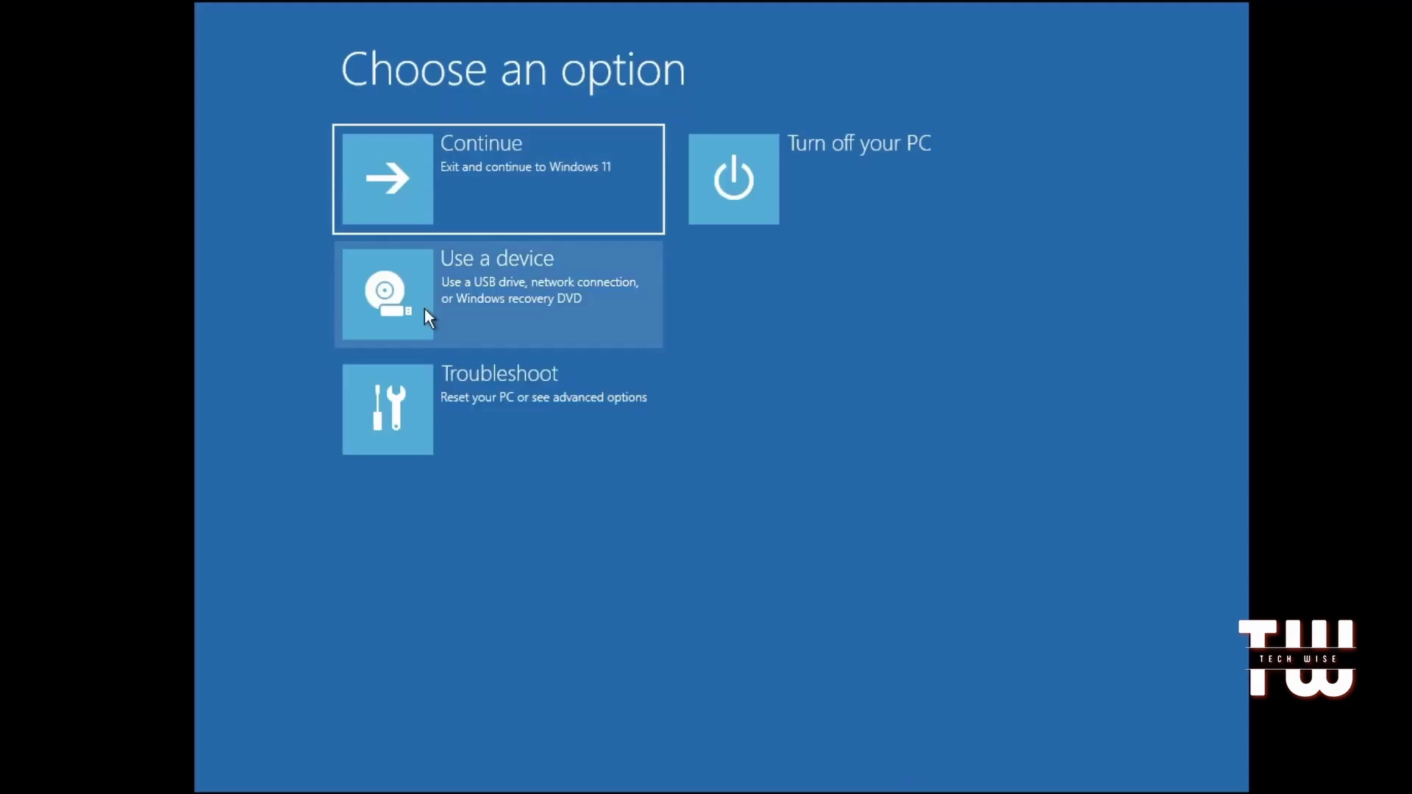
# Go to Troubleshoot > Advanced options > Startup Settings and restart to choose Safe Mode.
pyautogui.click(524, 397)
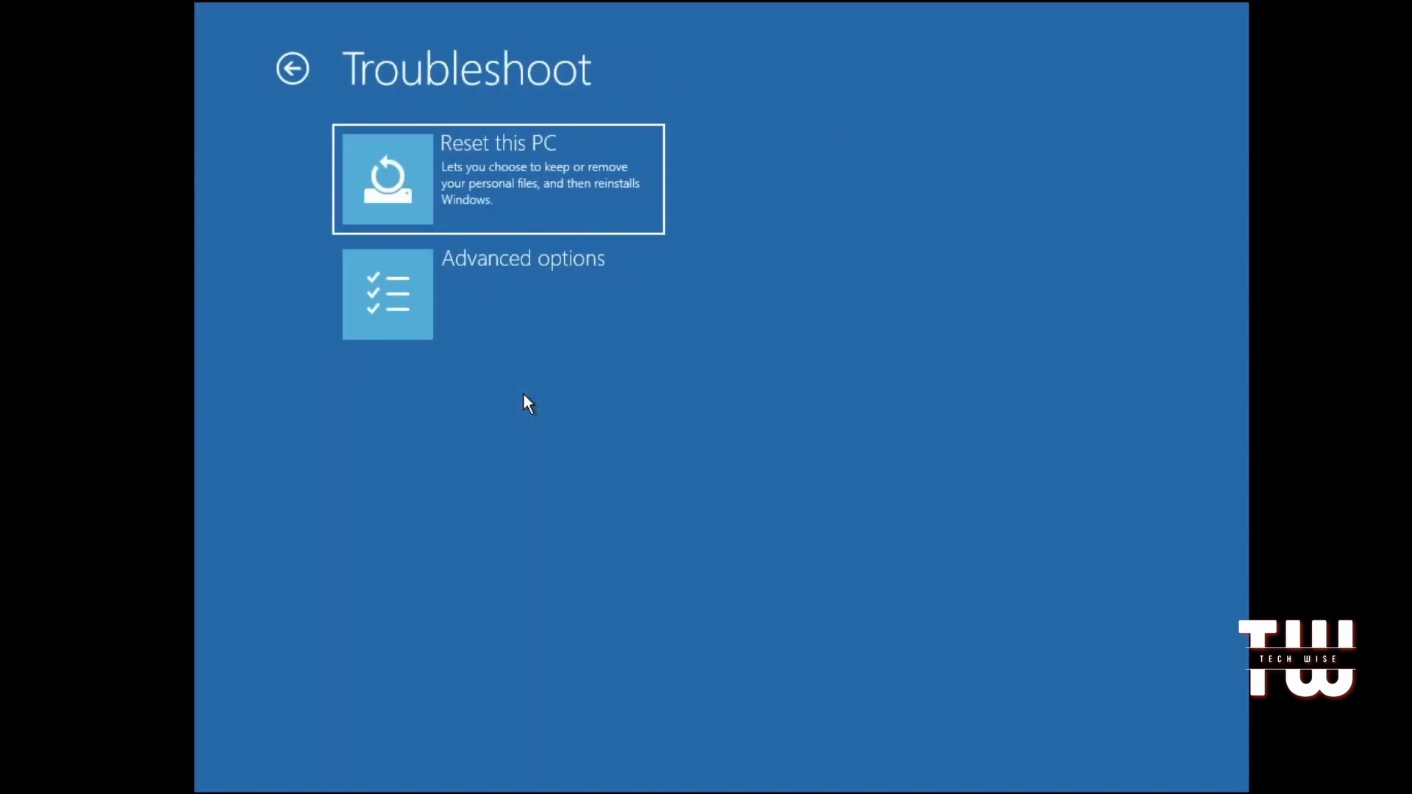
pyautogui.click(526, 281)
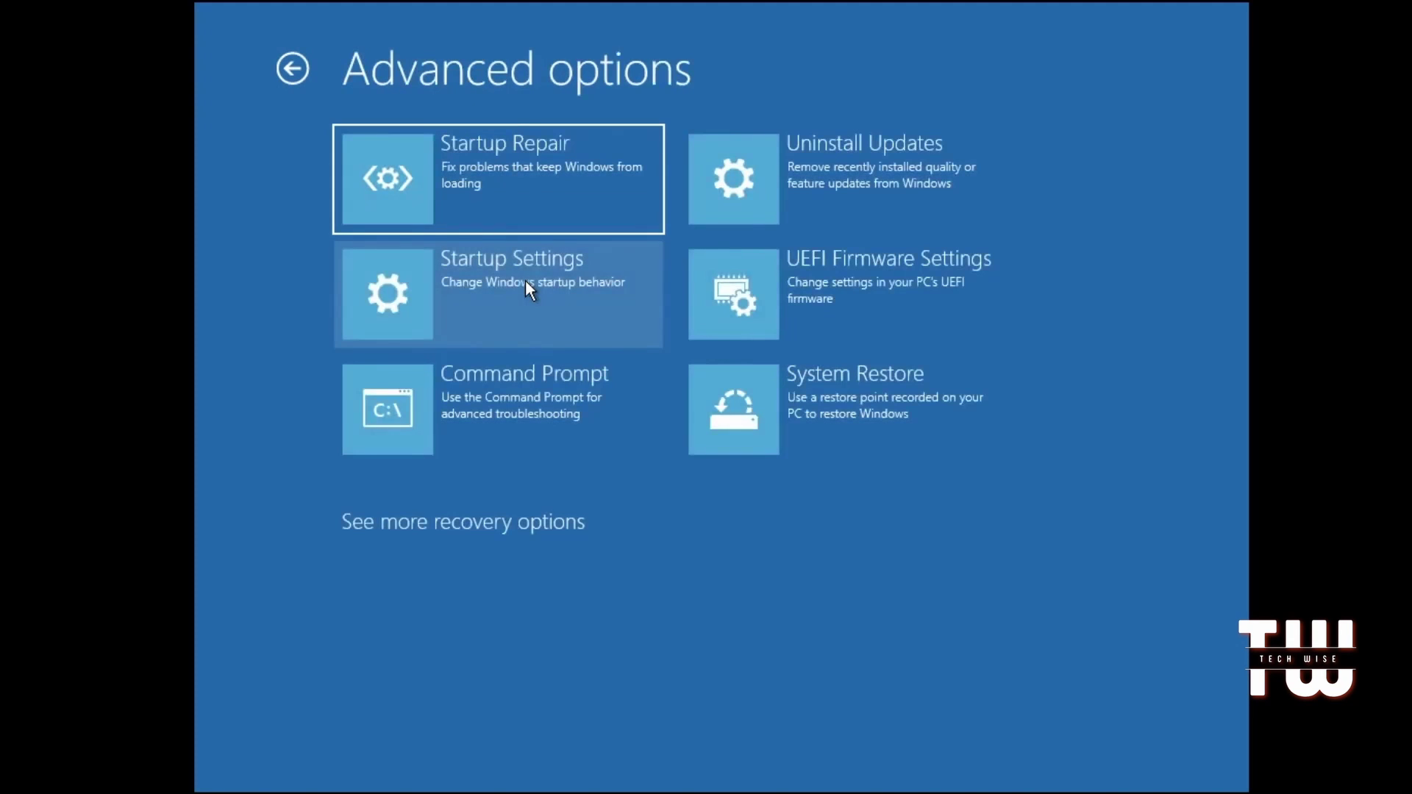
pyautogui.click(563, 281)
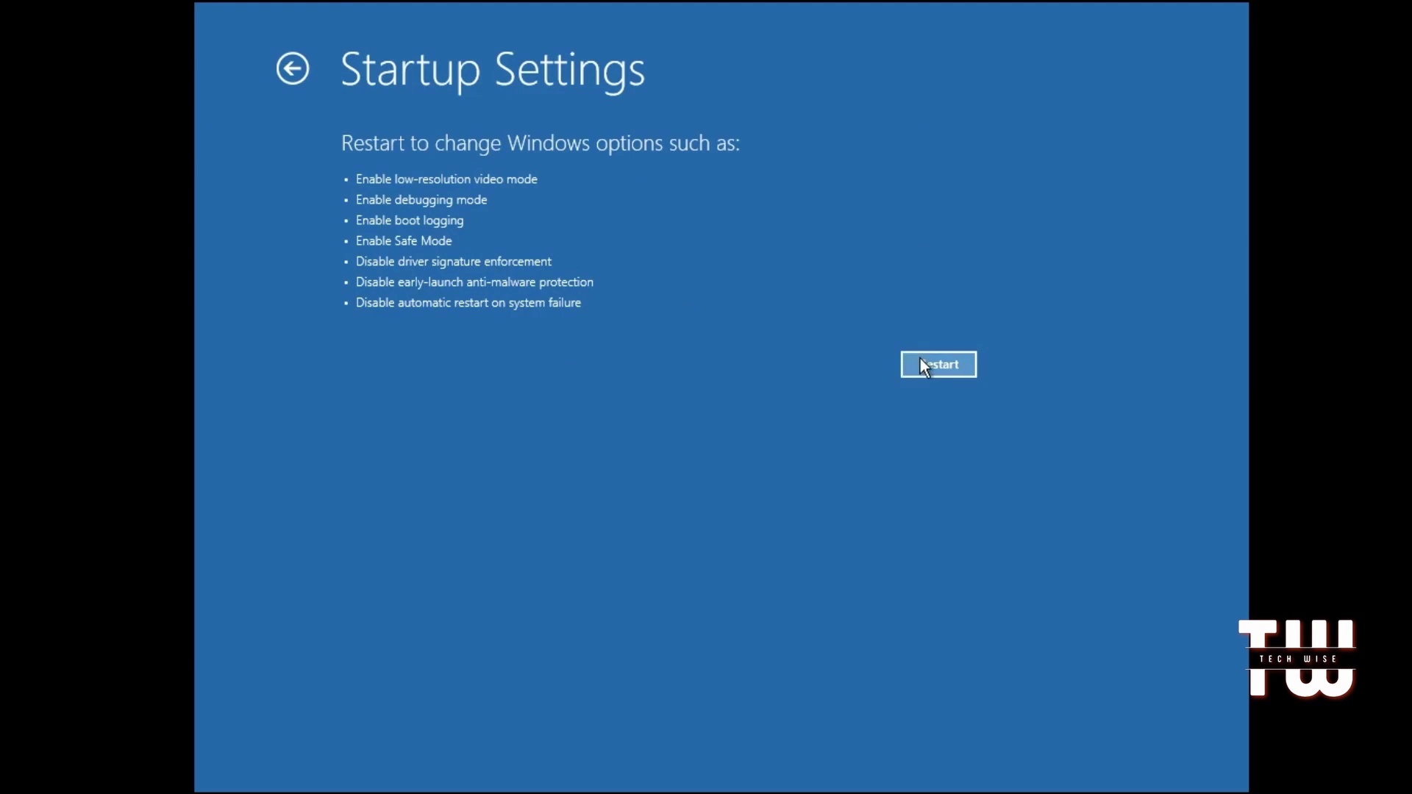
pyautogui.click(923, 360)
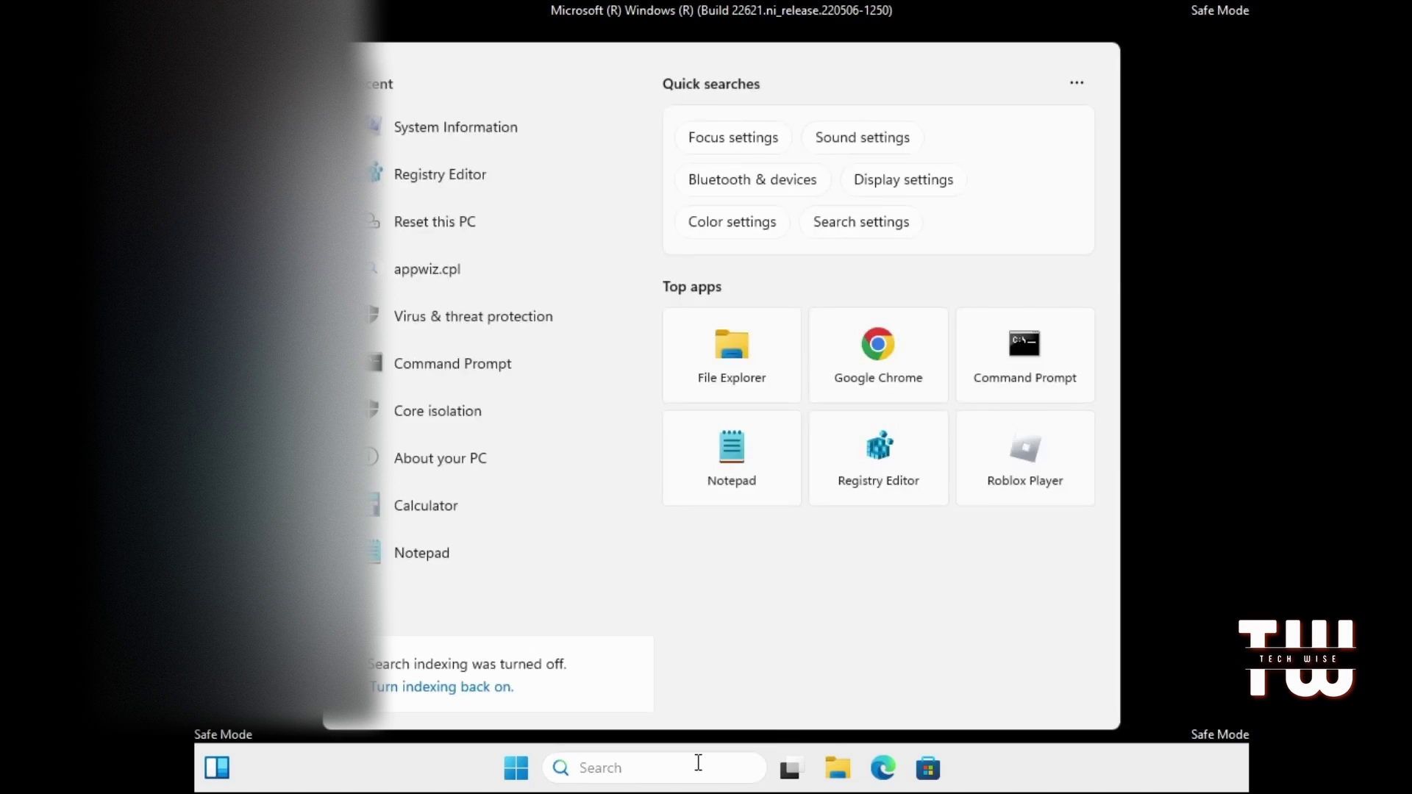
# Search 'windows memory' and launch Windows Memory Diagnostic to test the RAM.
pyautogui.write('windows memor')
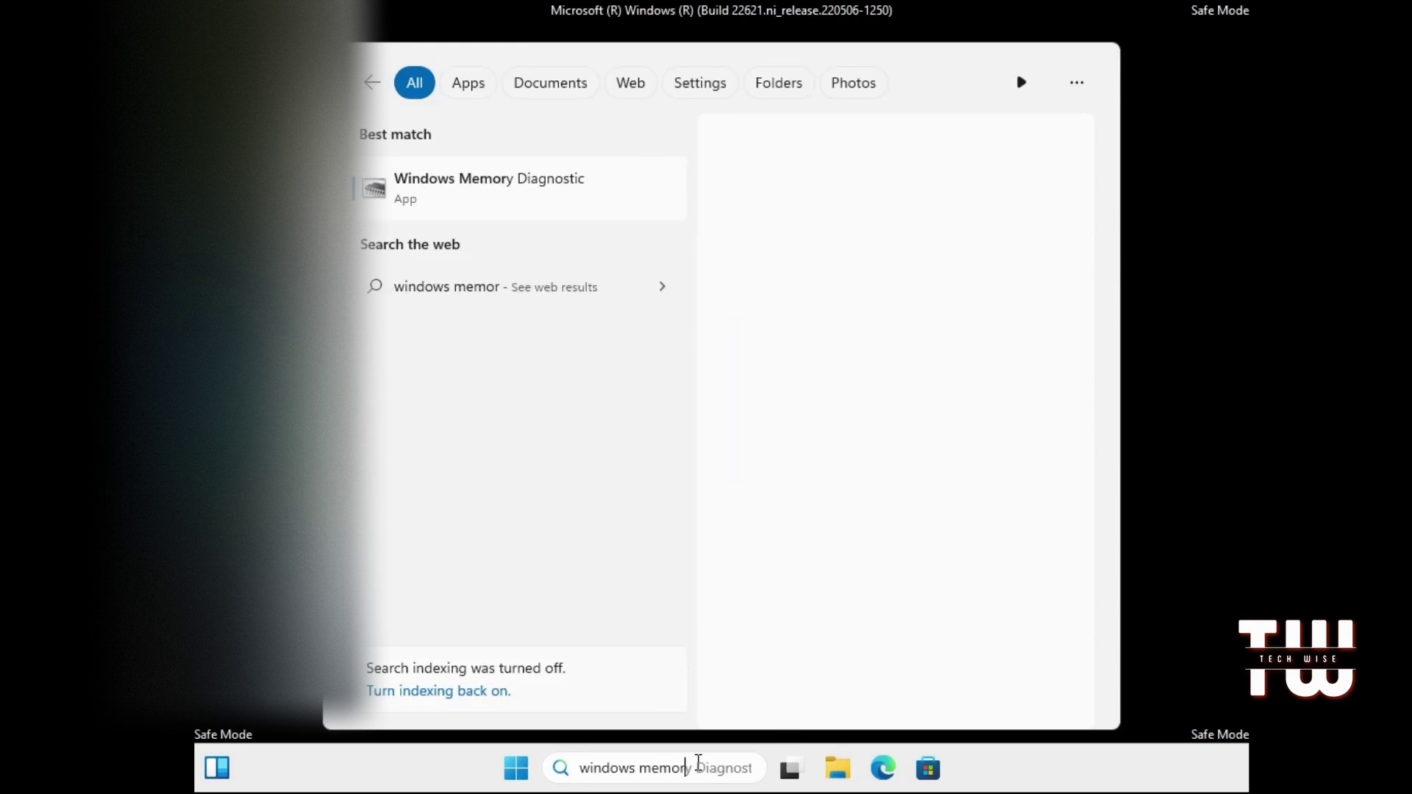
pyautogui.write('y')
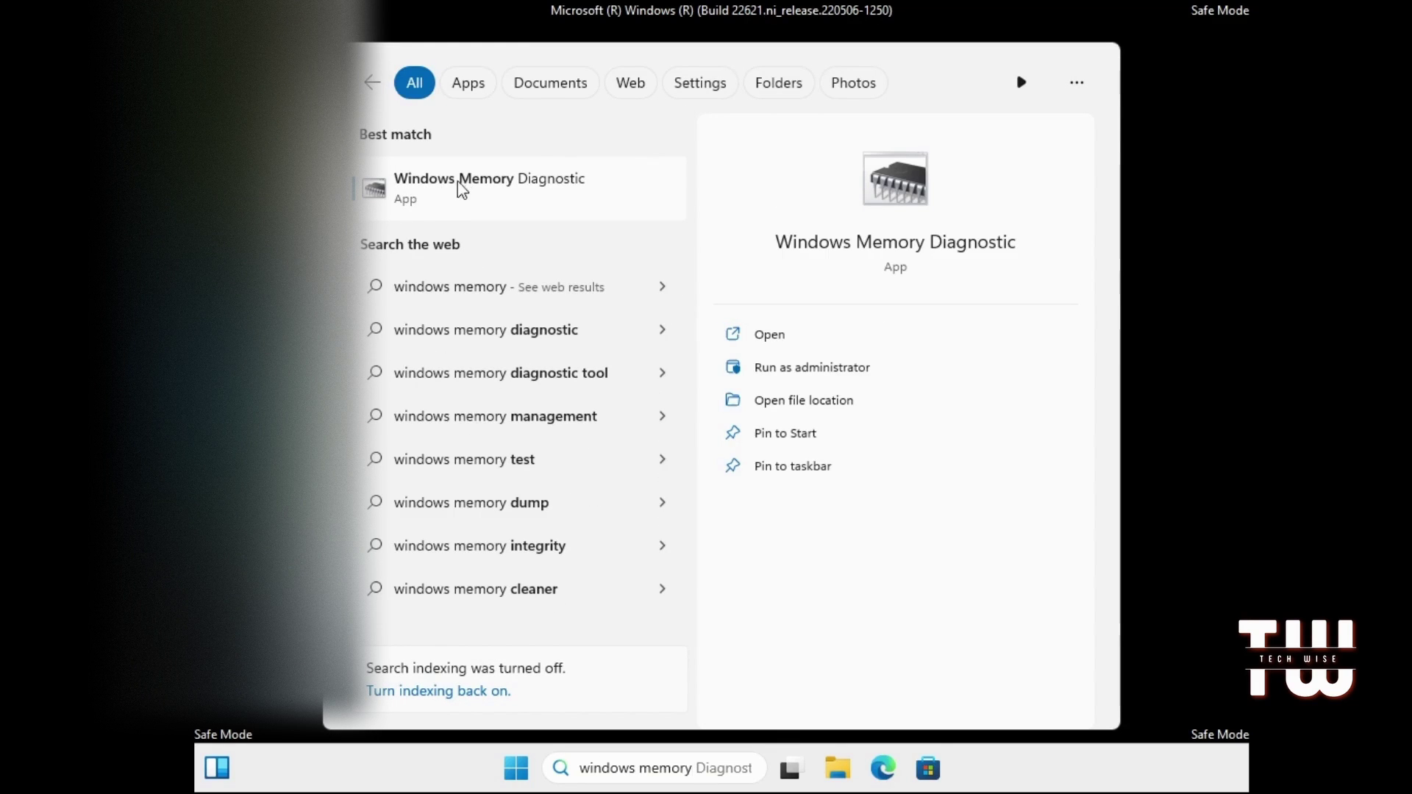
pyautogui.click(557, 197)
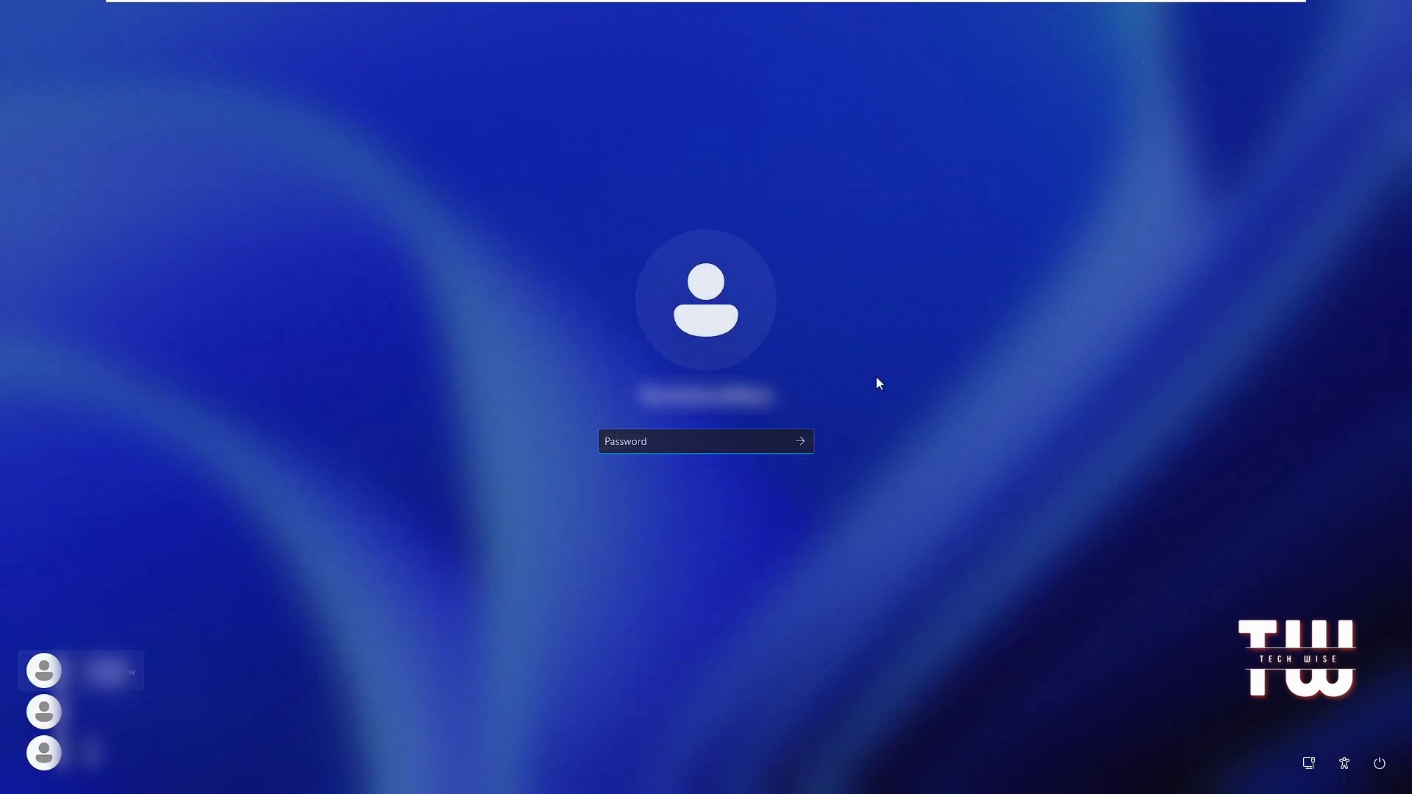
# Enter the account password to sign back in to the desktop.
pyautogui.write('••')
pyautogui.press('Return')
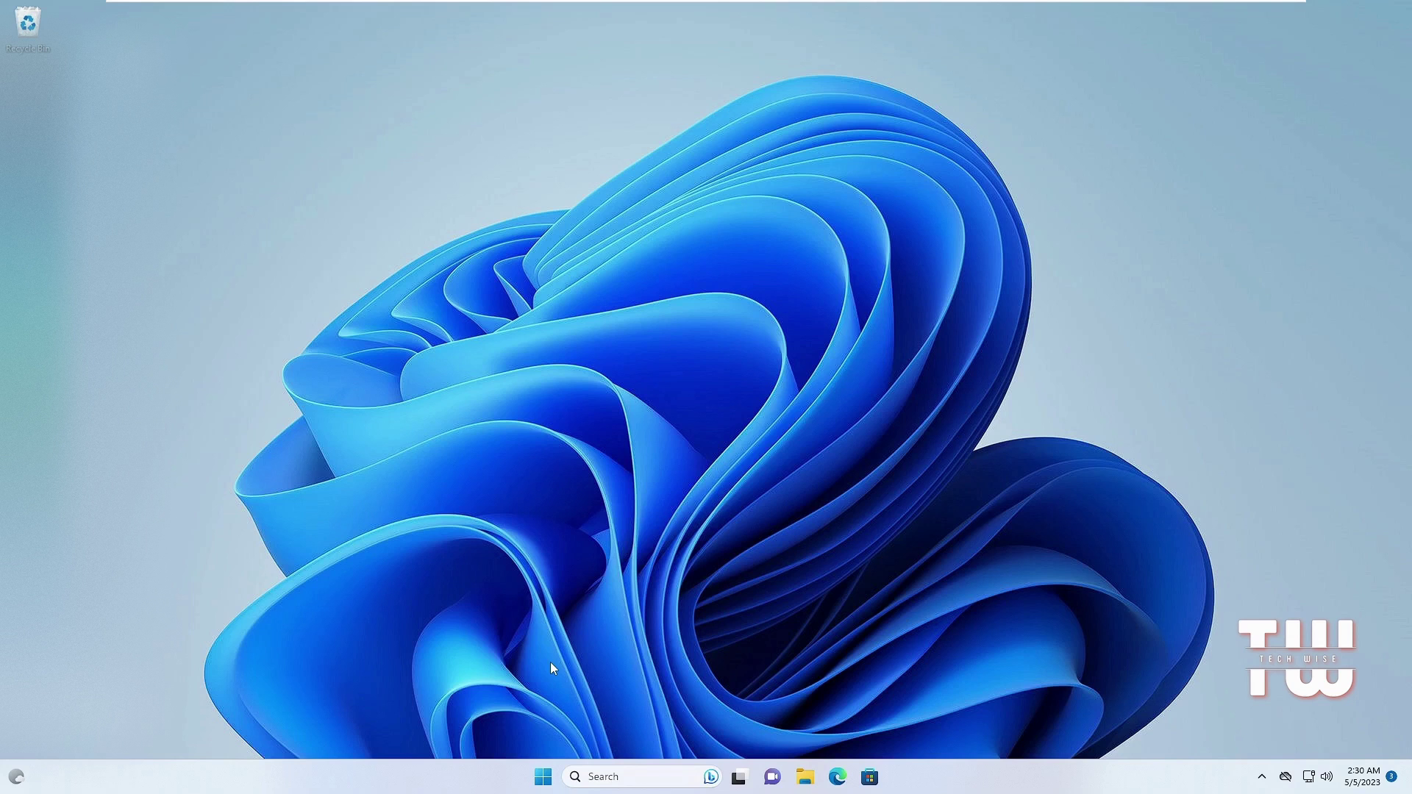
pyautogui.rightClick(544, 777)
pyautogui.click(503, 201)
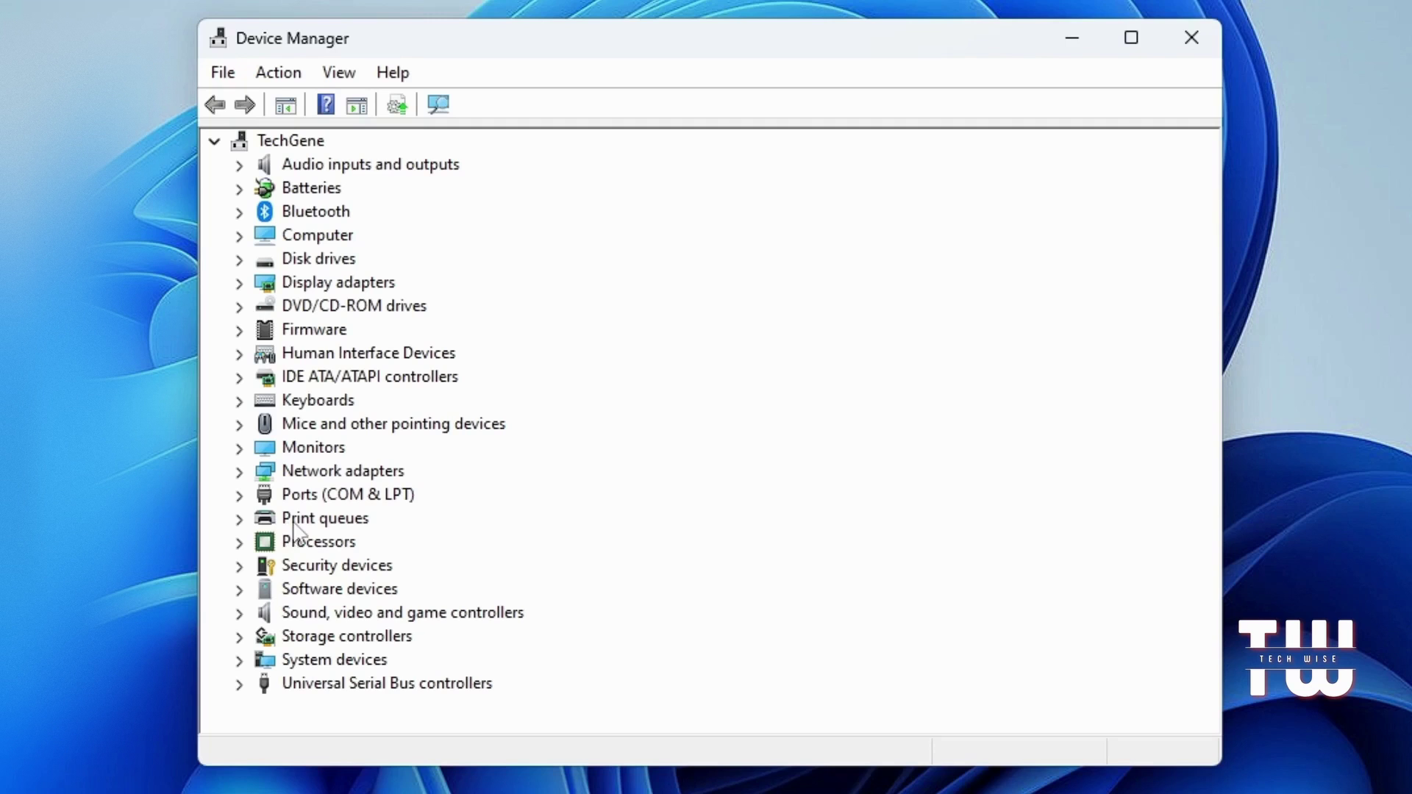
pyautogui.doubleClick(338, 282)
pyautogui.rightClick(349, 305)
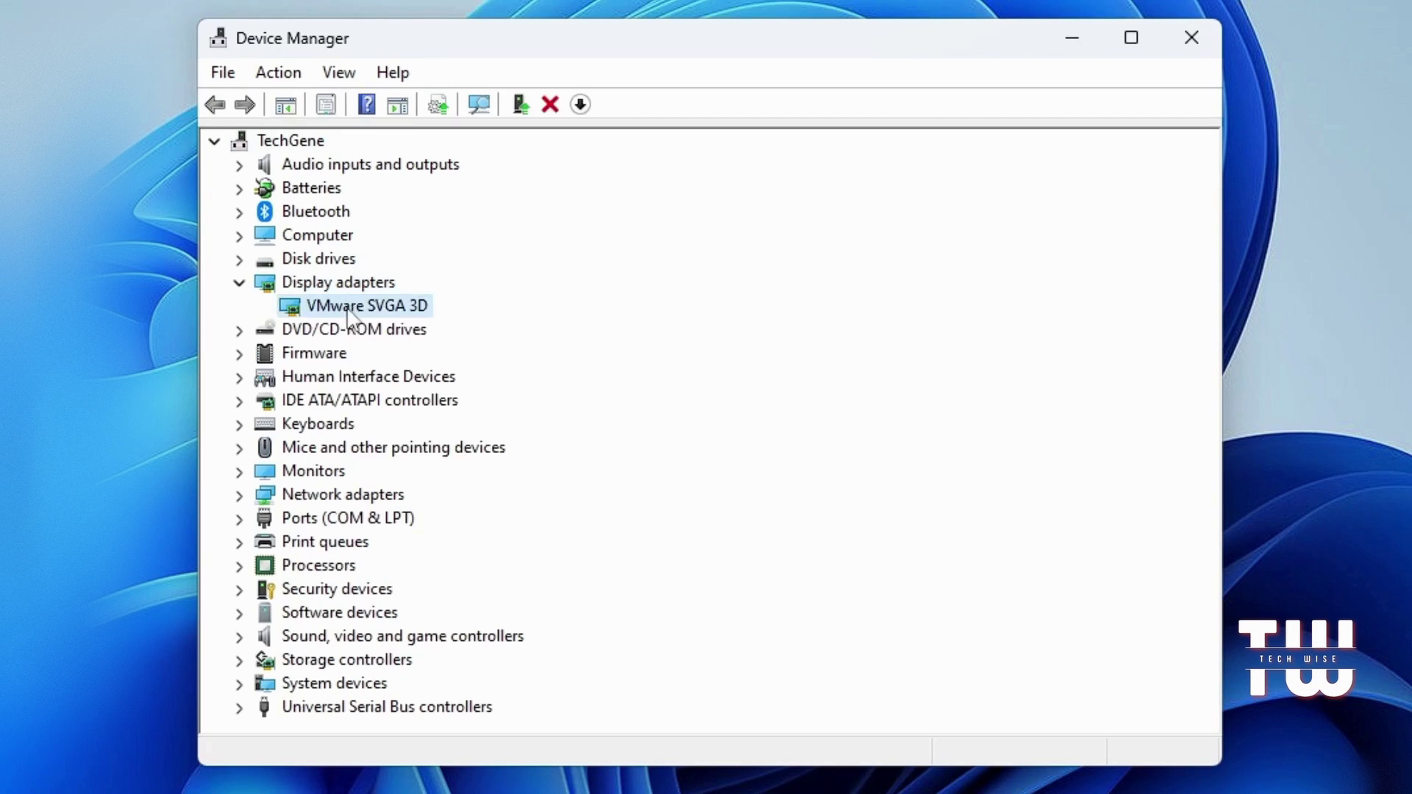
pyautogui.click(413, 326)
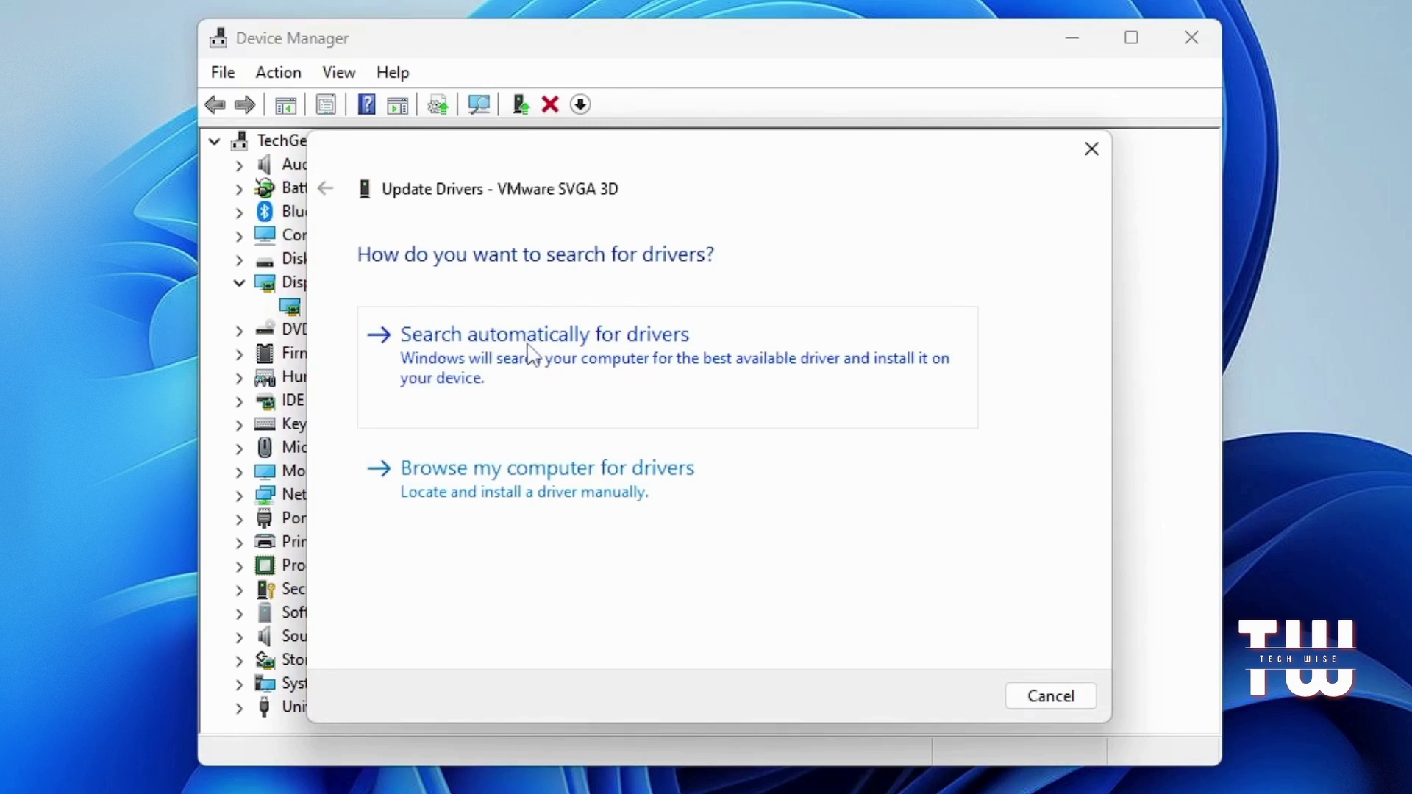
pyautogui.click(1090, 150)
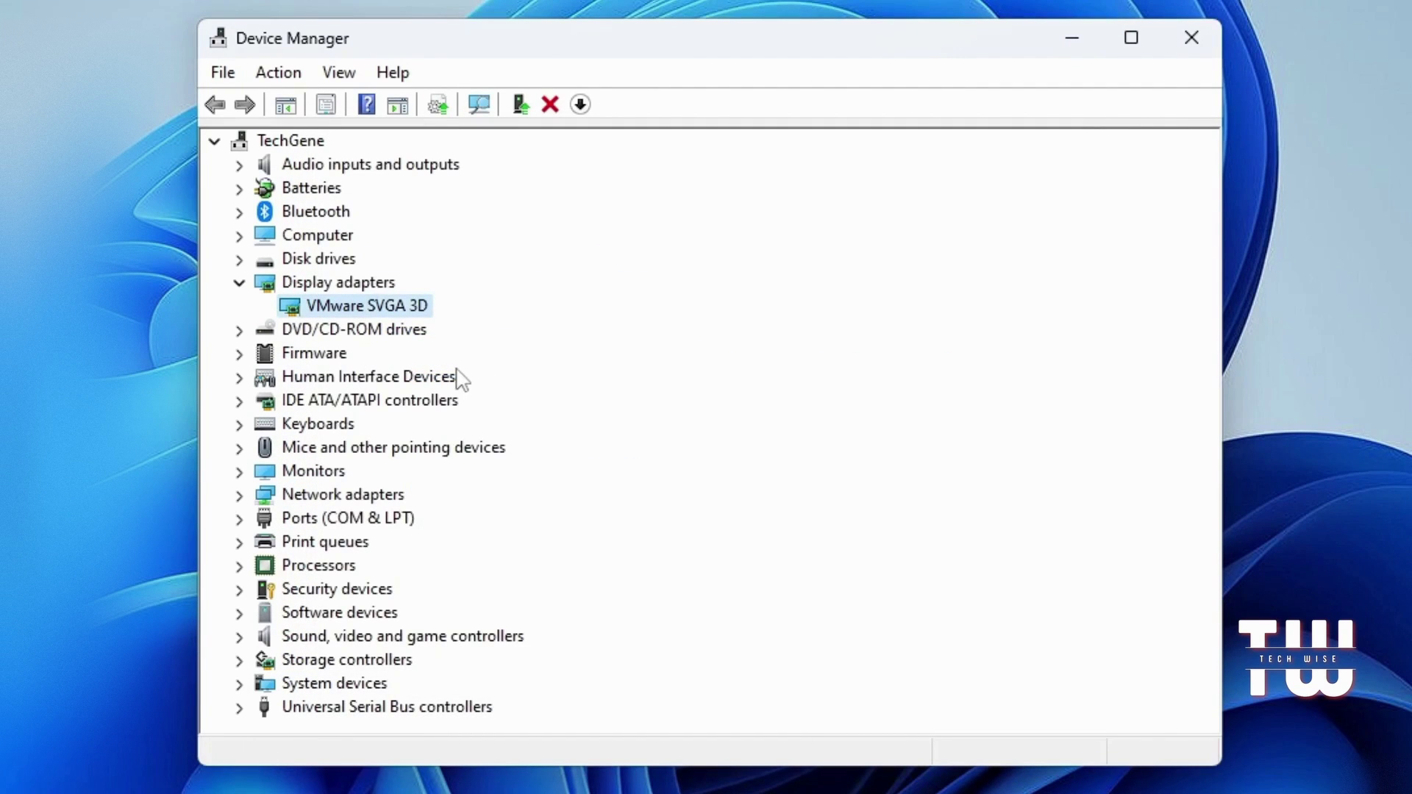
pyautogui.click(1193, 37)
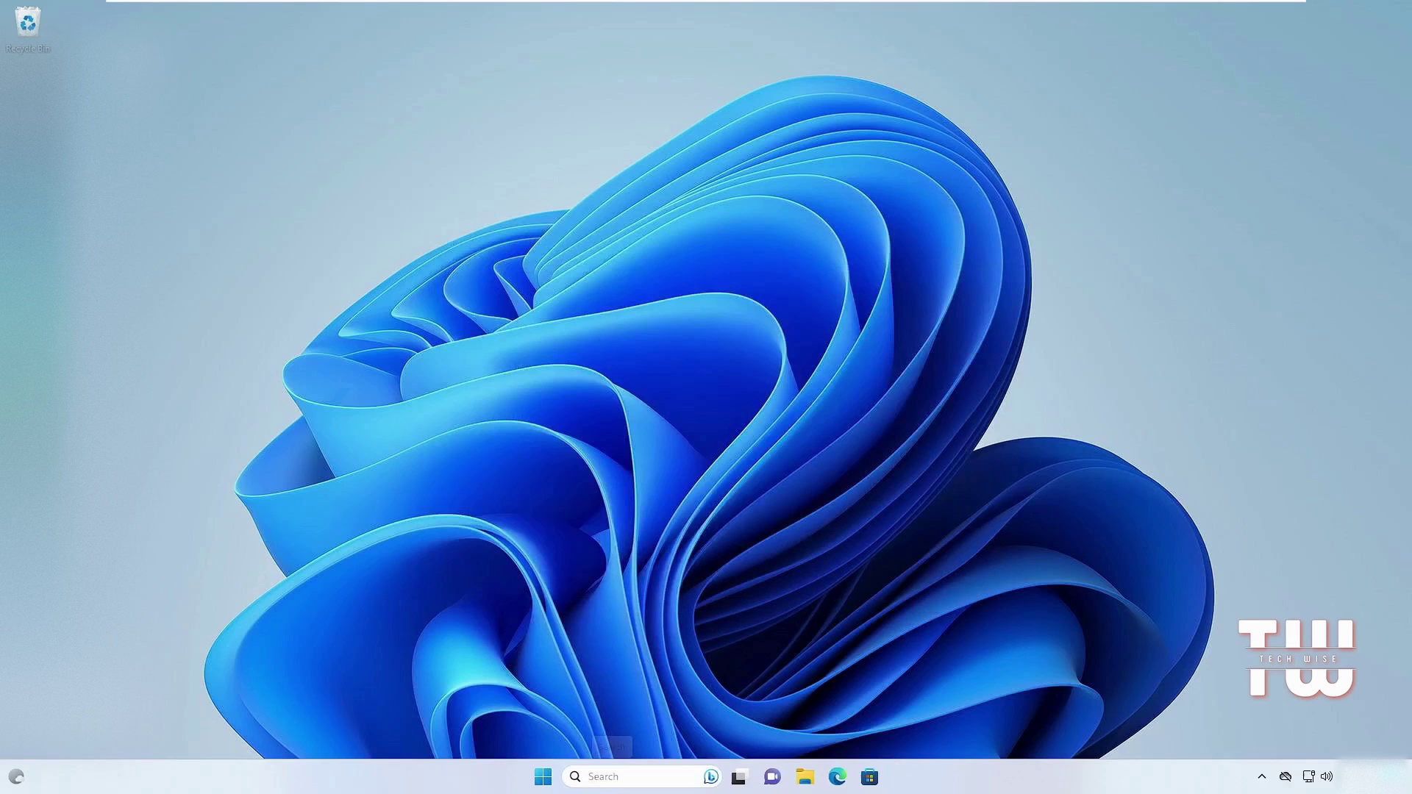
# Search 'update', open the Windows Update page and run Check for updates.
pyautogui.click(610, 776)
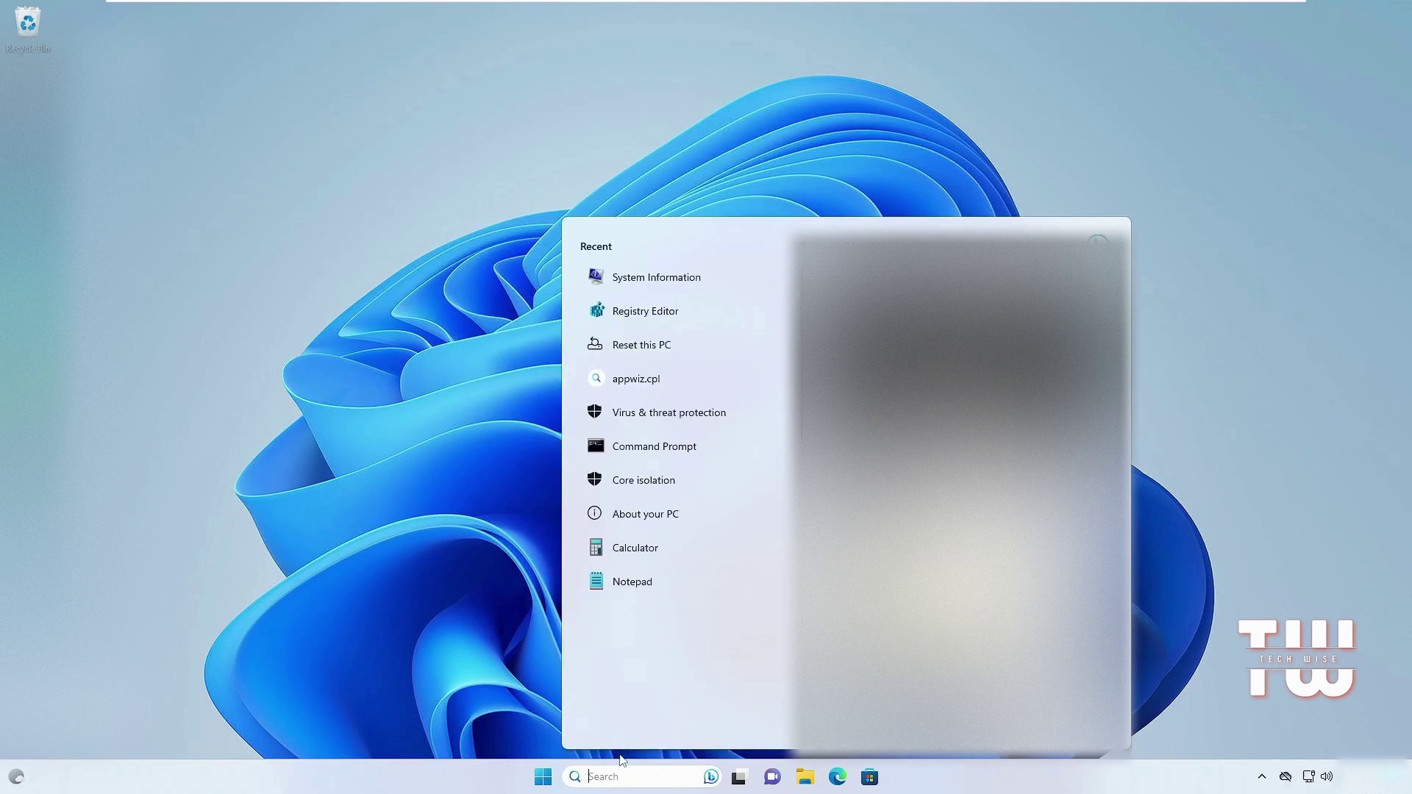
pyautogui.write('update')
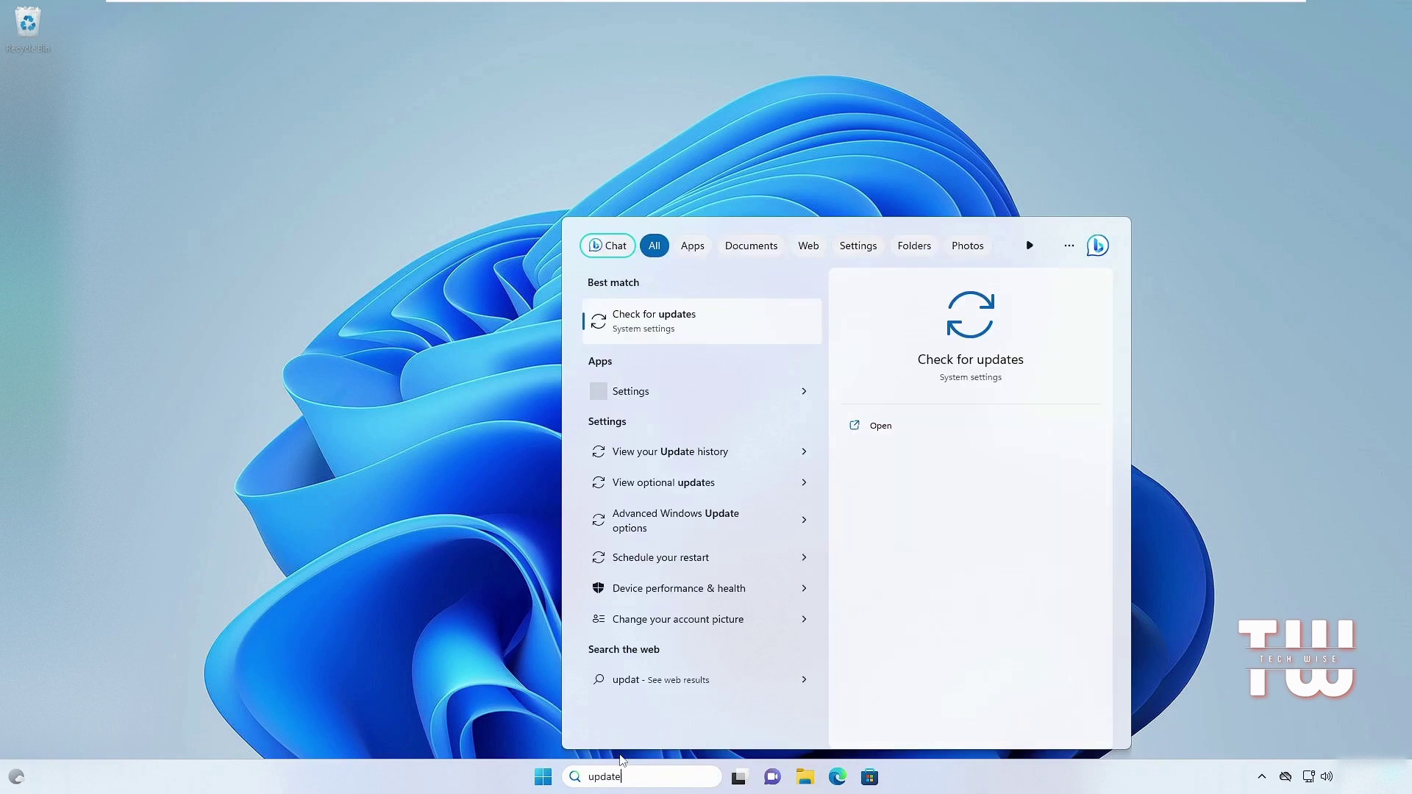
pyautogui.click(659, 318)
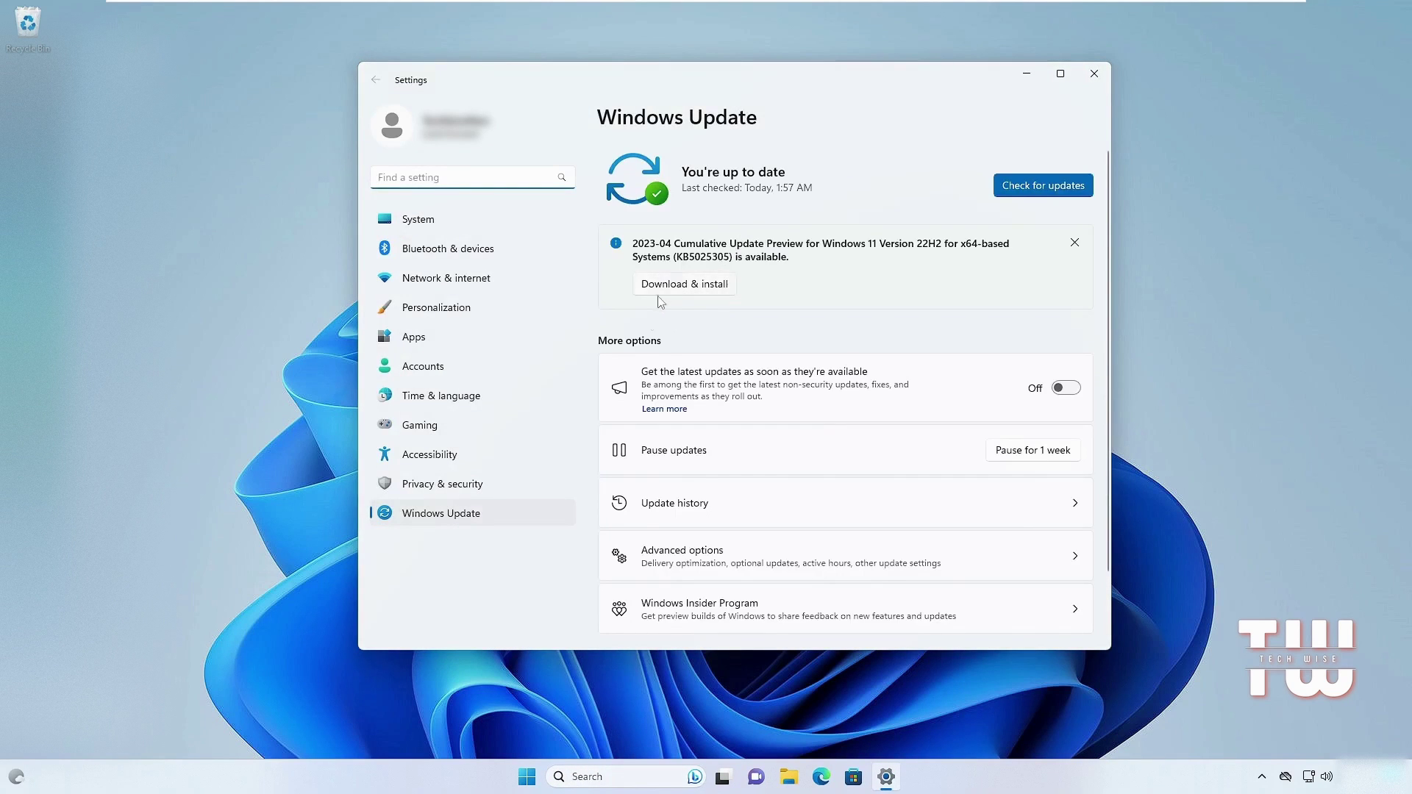
pyautogui.click(1041, 192)
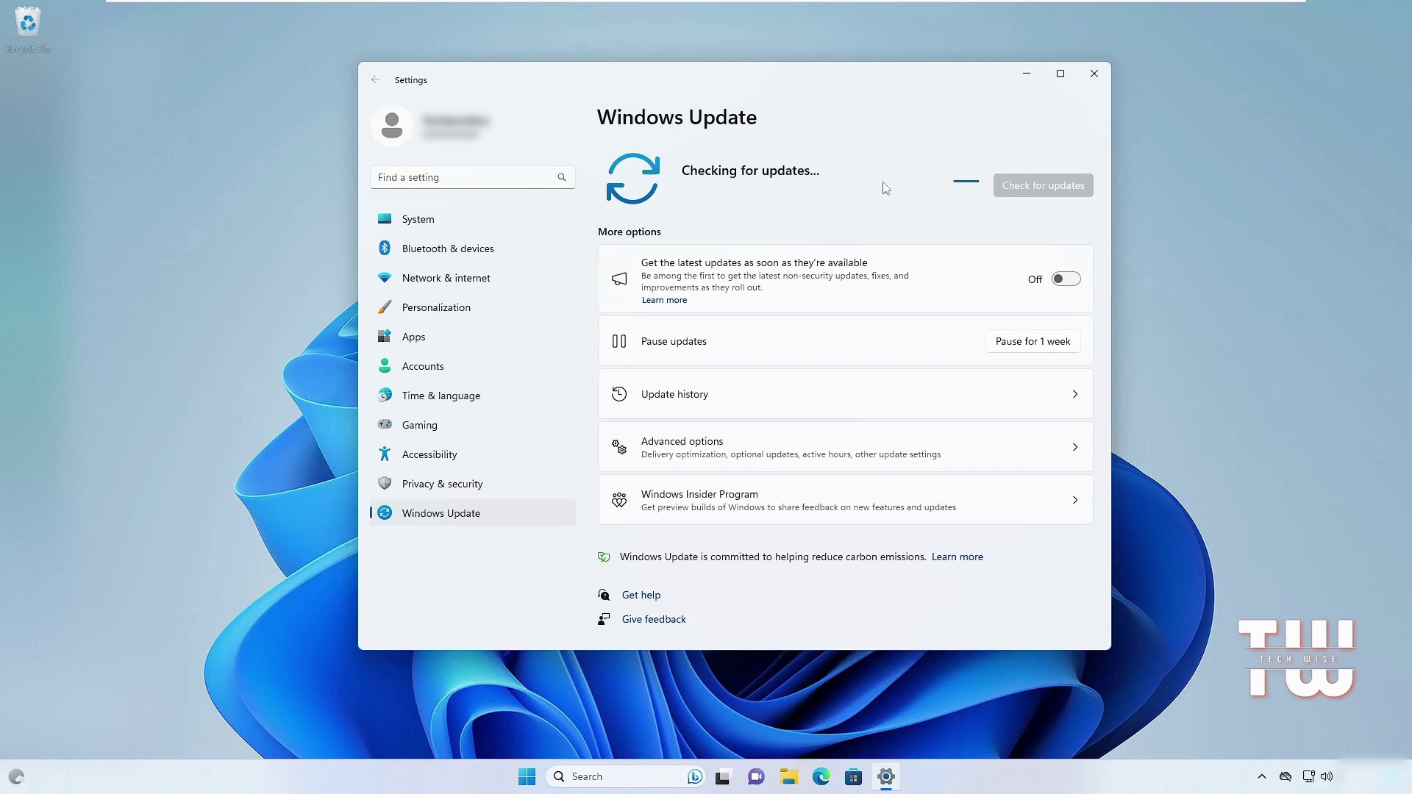
pyautogui.click(625, 776)
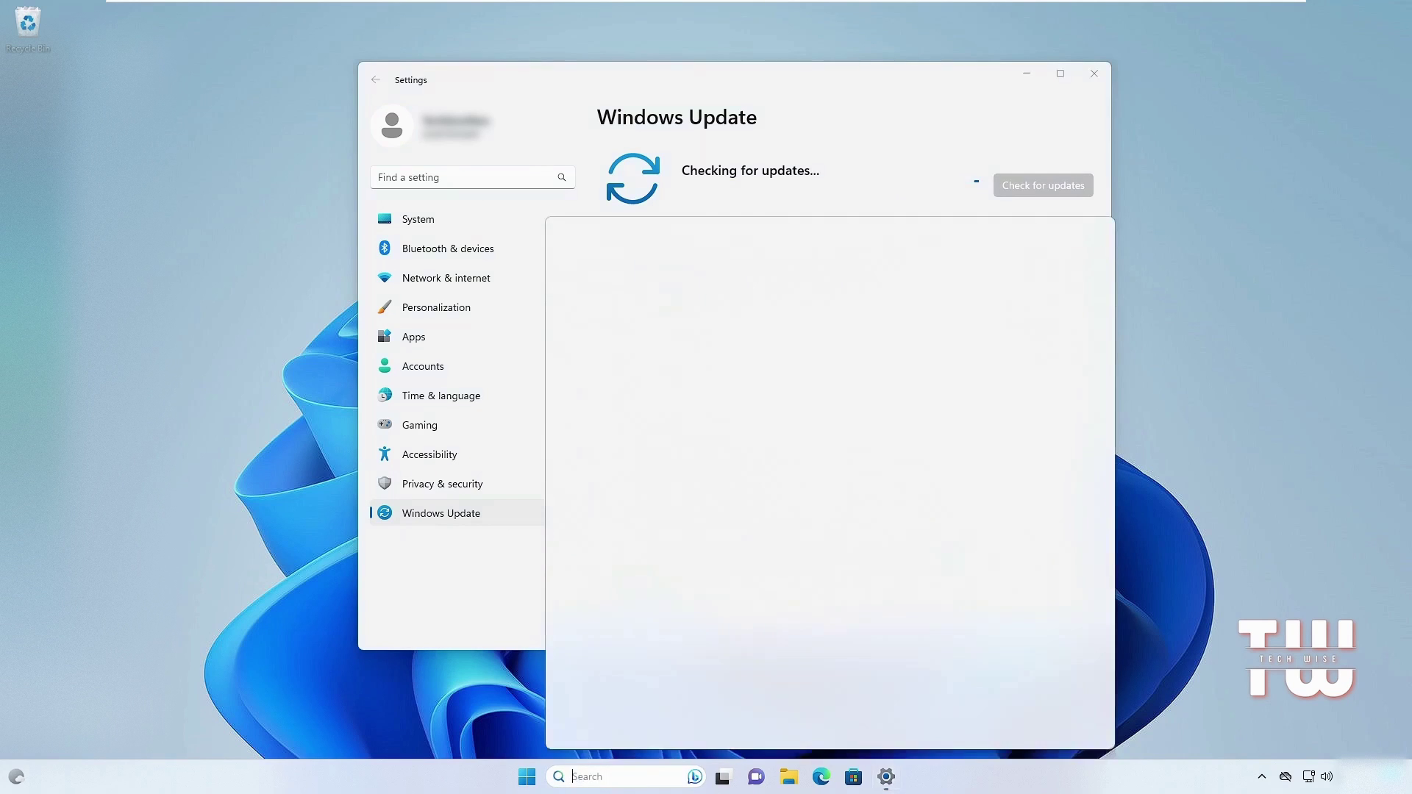
# Open Command Prompt as administrator and run sfc /scannow.
pyautogui.write('cmd')
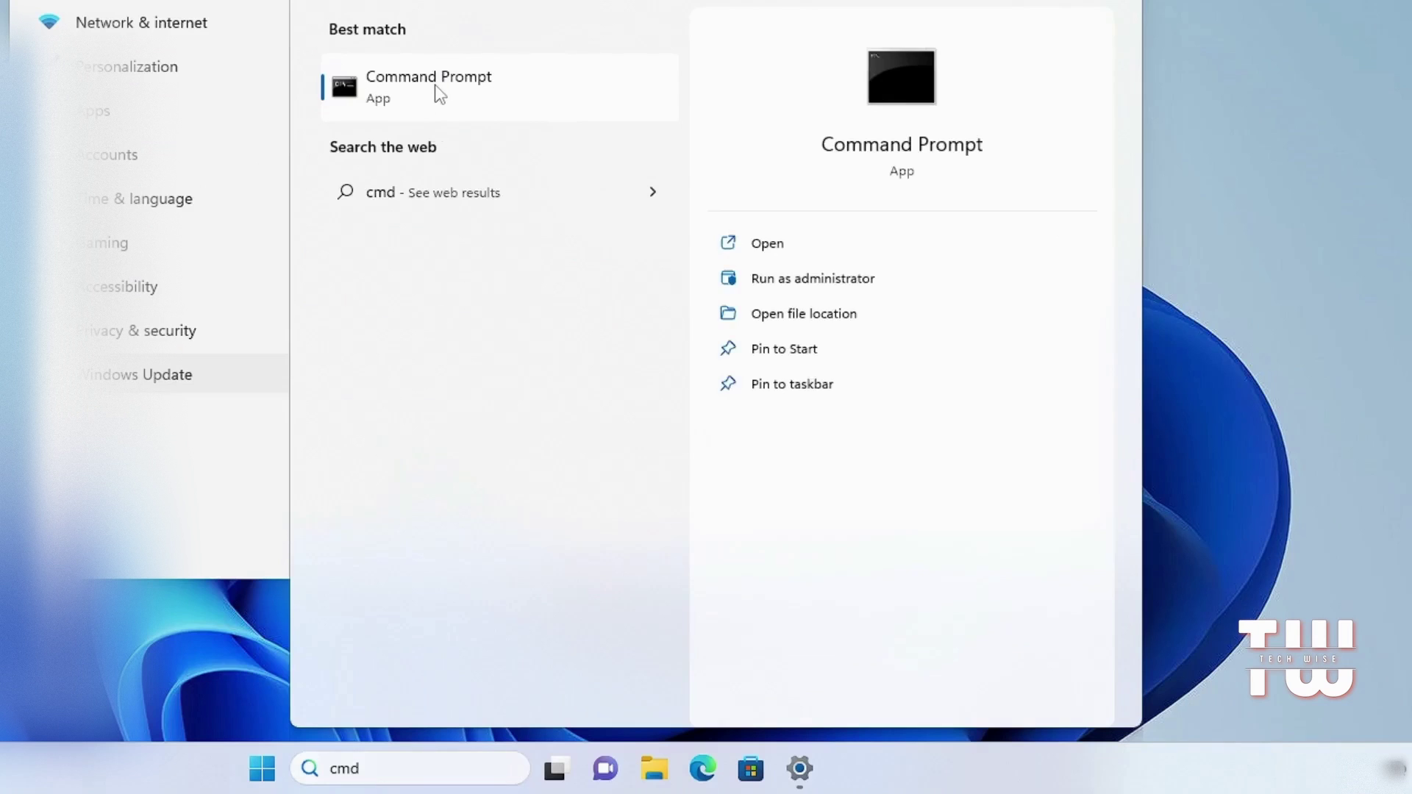
pyautogui.rightClick(434, 85)
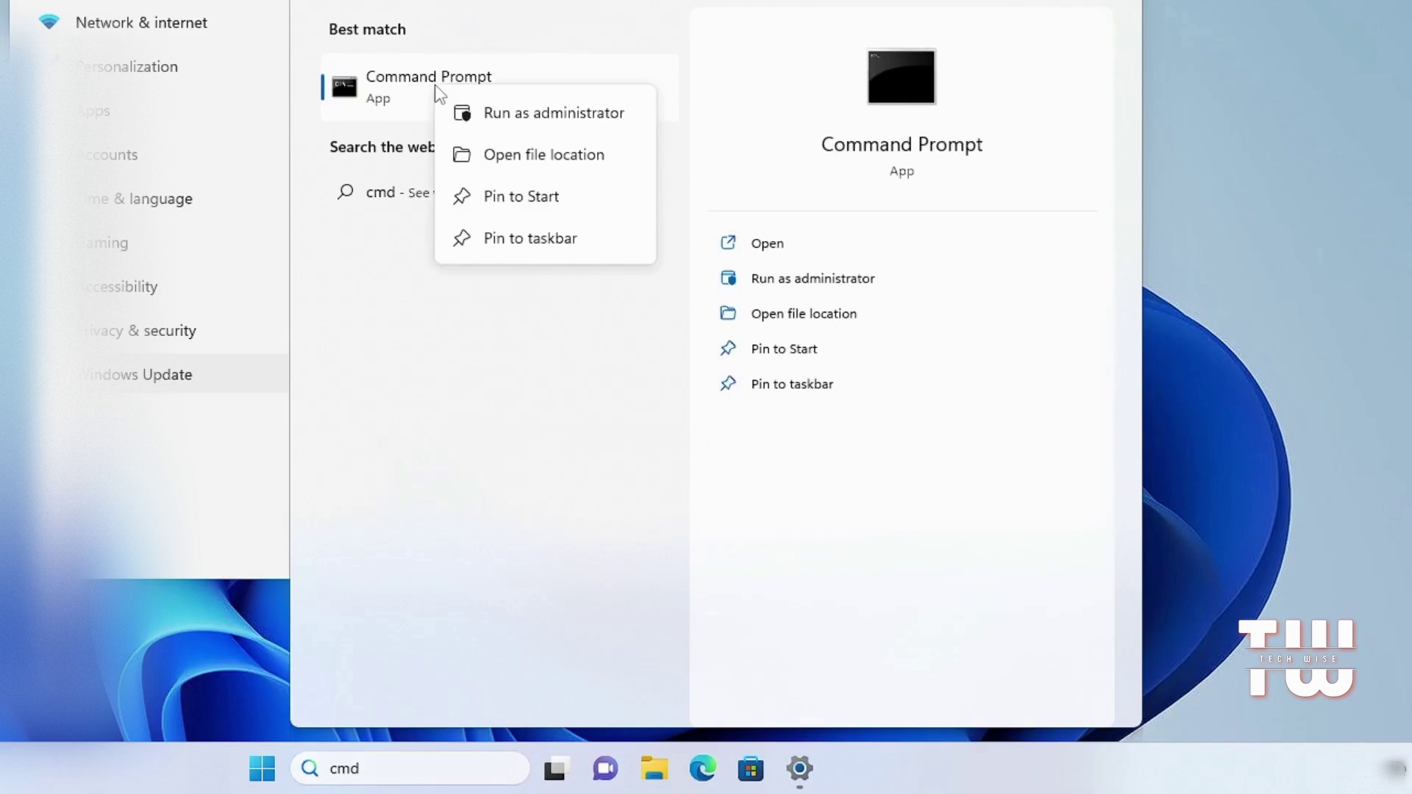
pyautogui.click(525, 118)
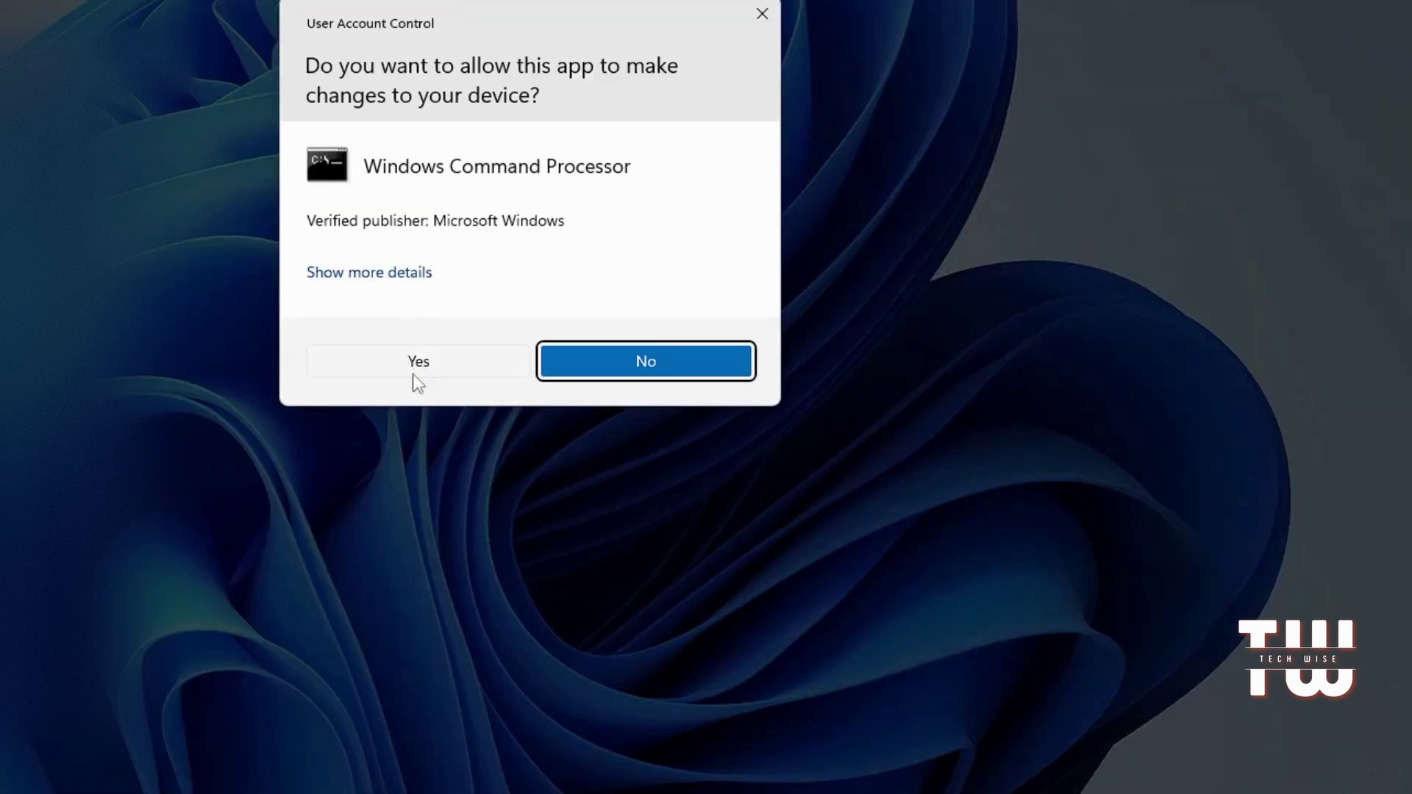
pyautogui.click(413, 373)
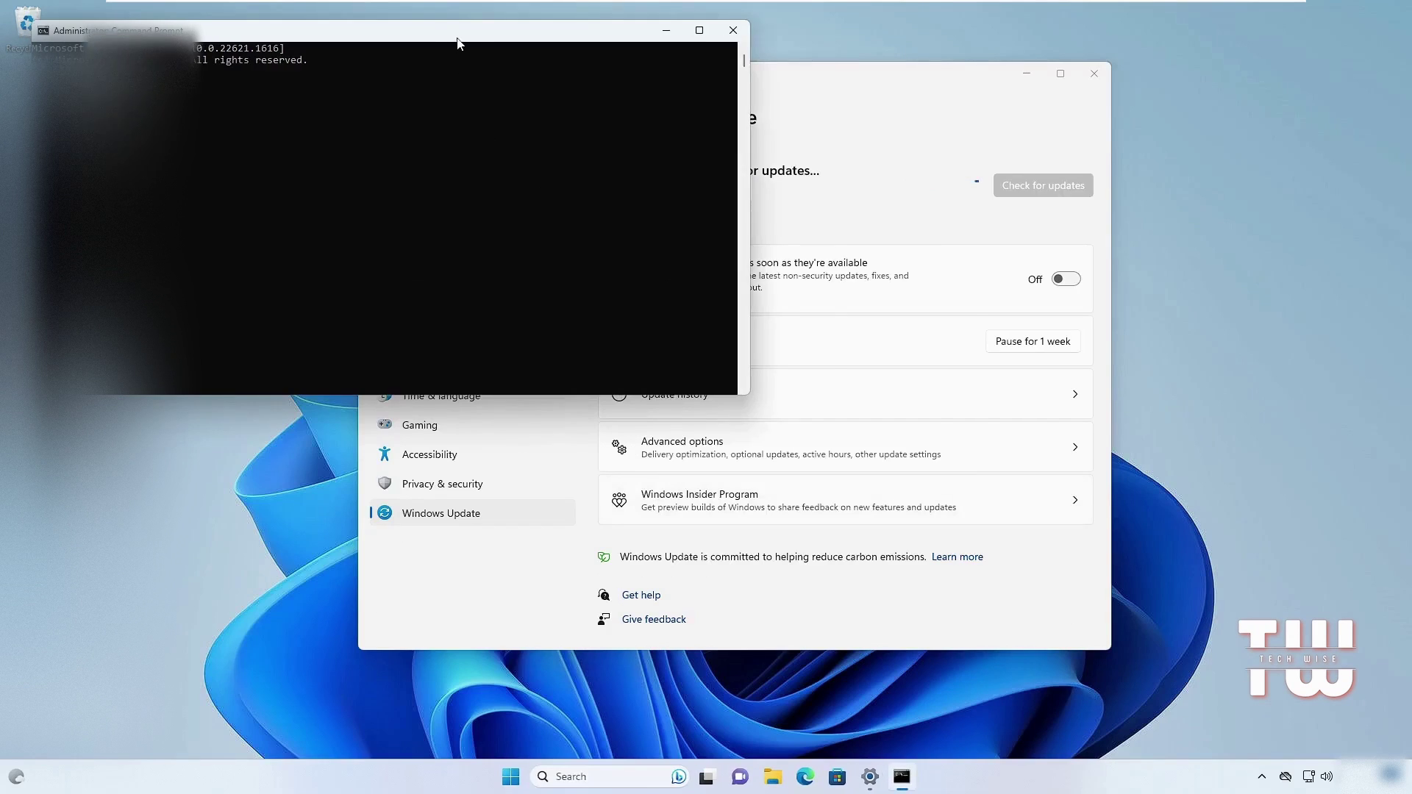
pyautogui.moveTo(460, 40); pyautogui.dragTo(856, 211)
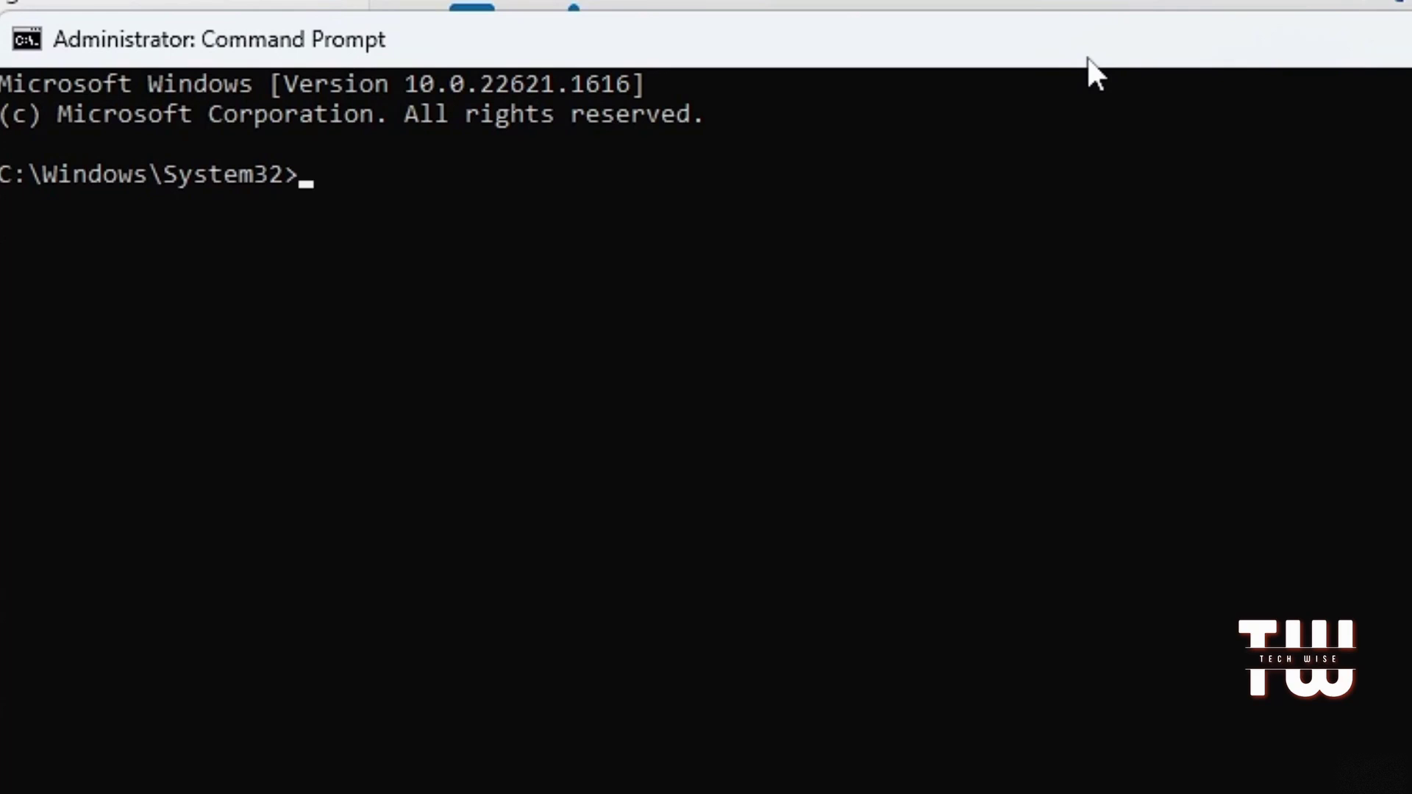
pyautogui.write('sfc ')
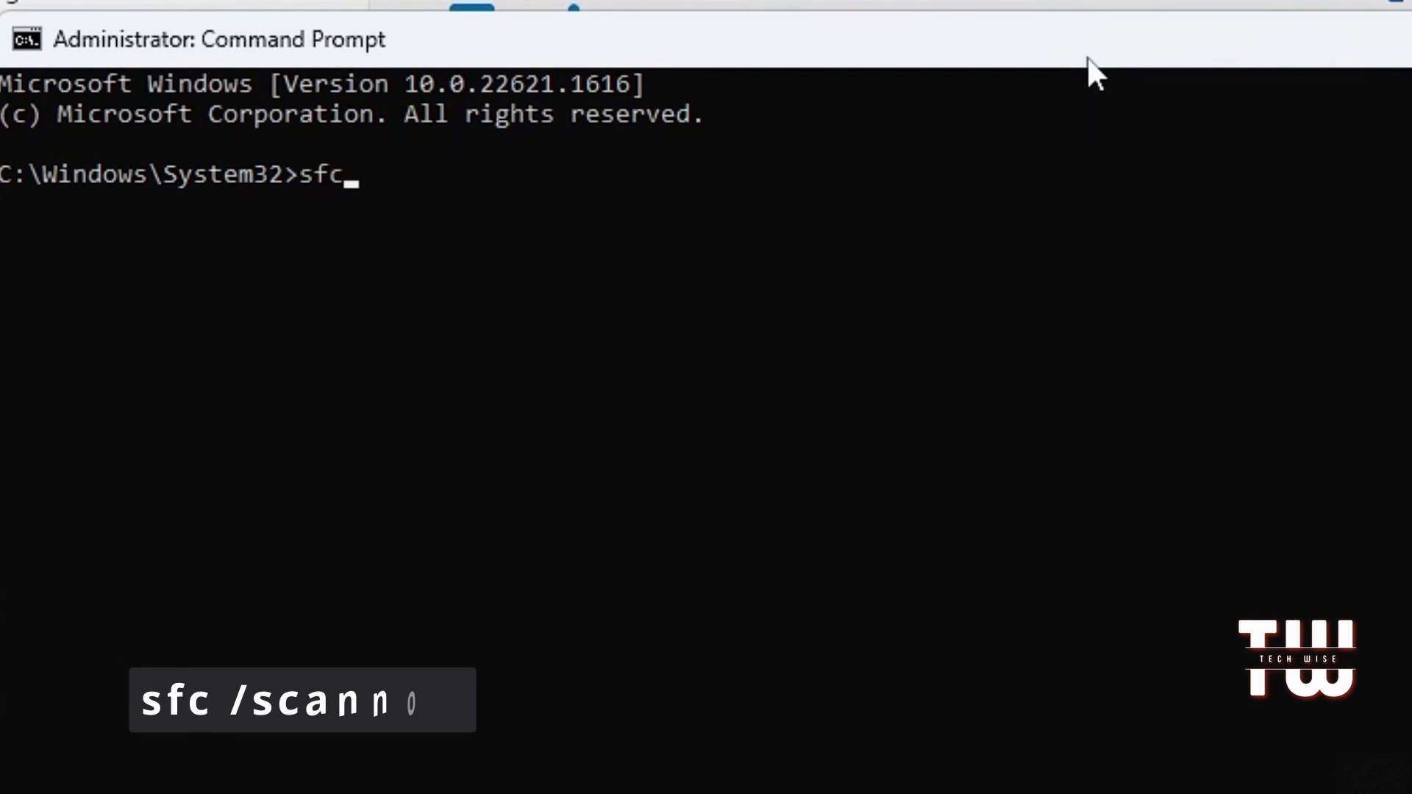
pyautogui.write('/scannow')
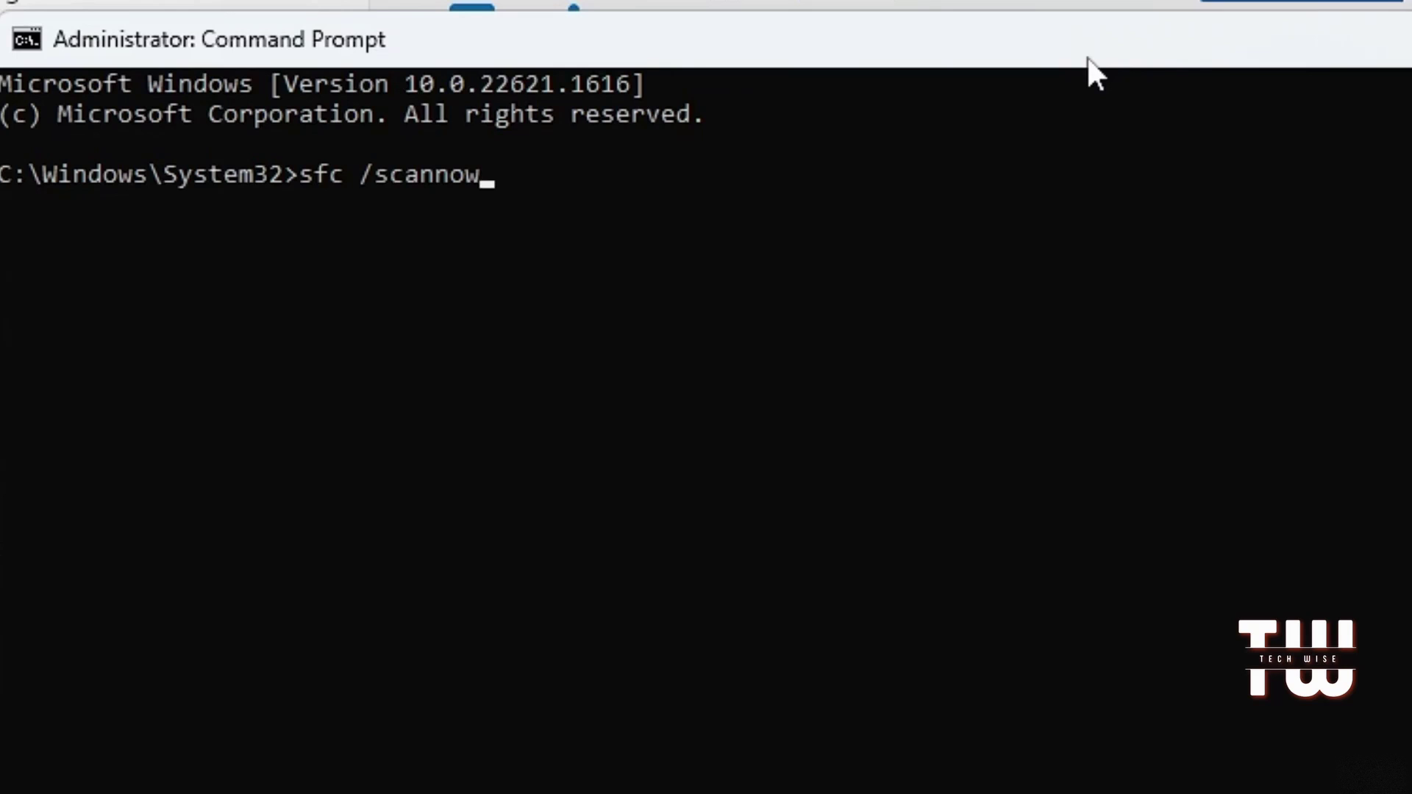
pyautogui.press('Return')
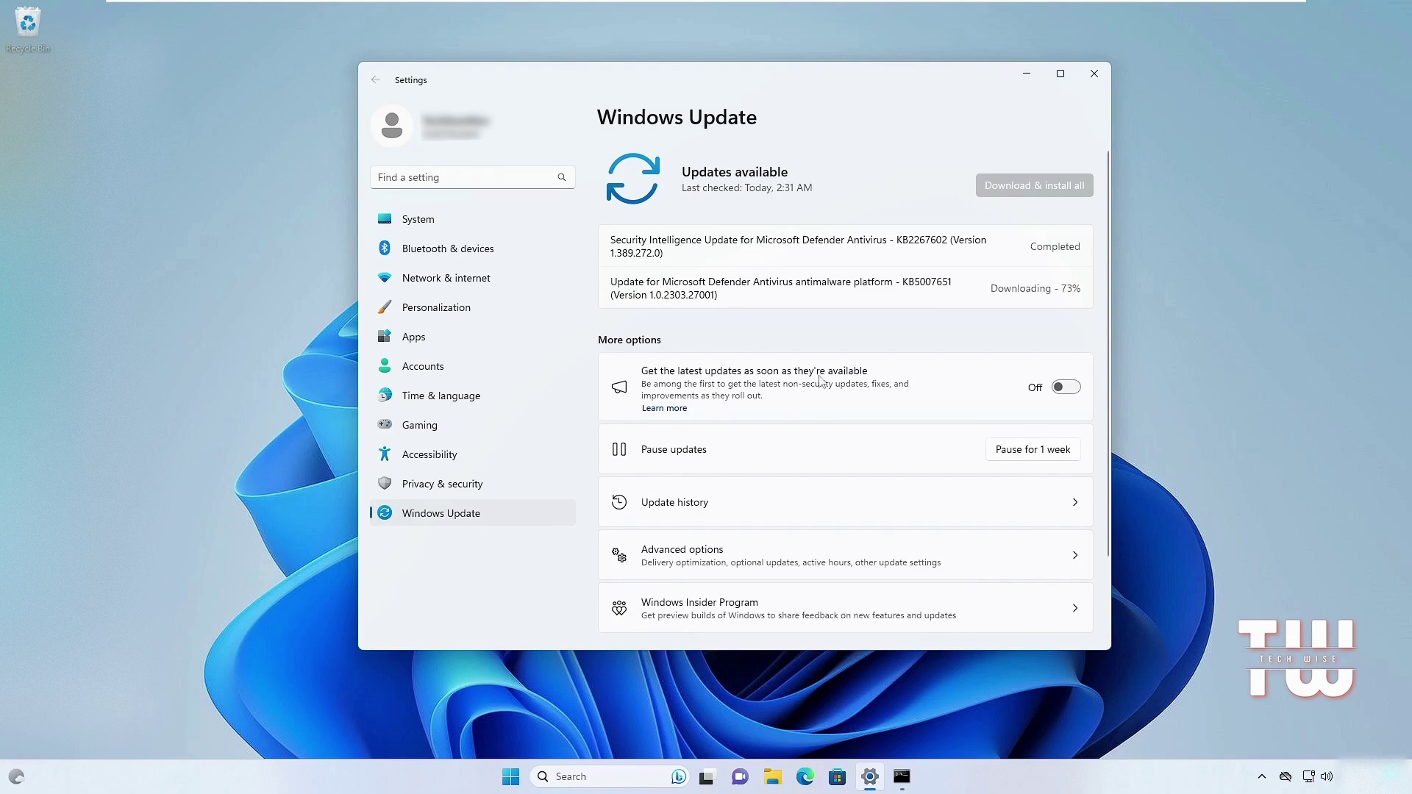
# Minimize Settings, launch rstrui.exe, find system protection off, and cancel System Restore.
pyautogui.click(1026, 77)
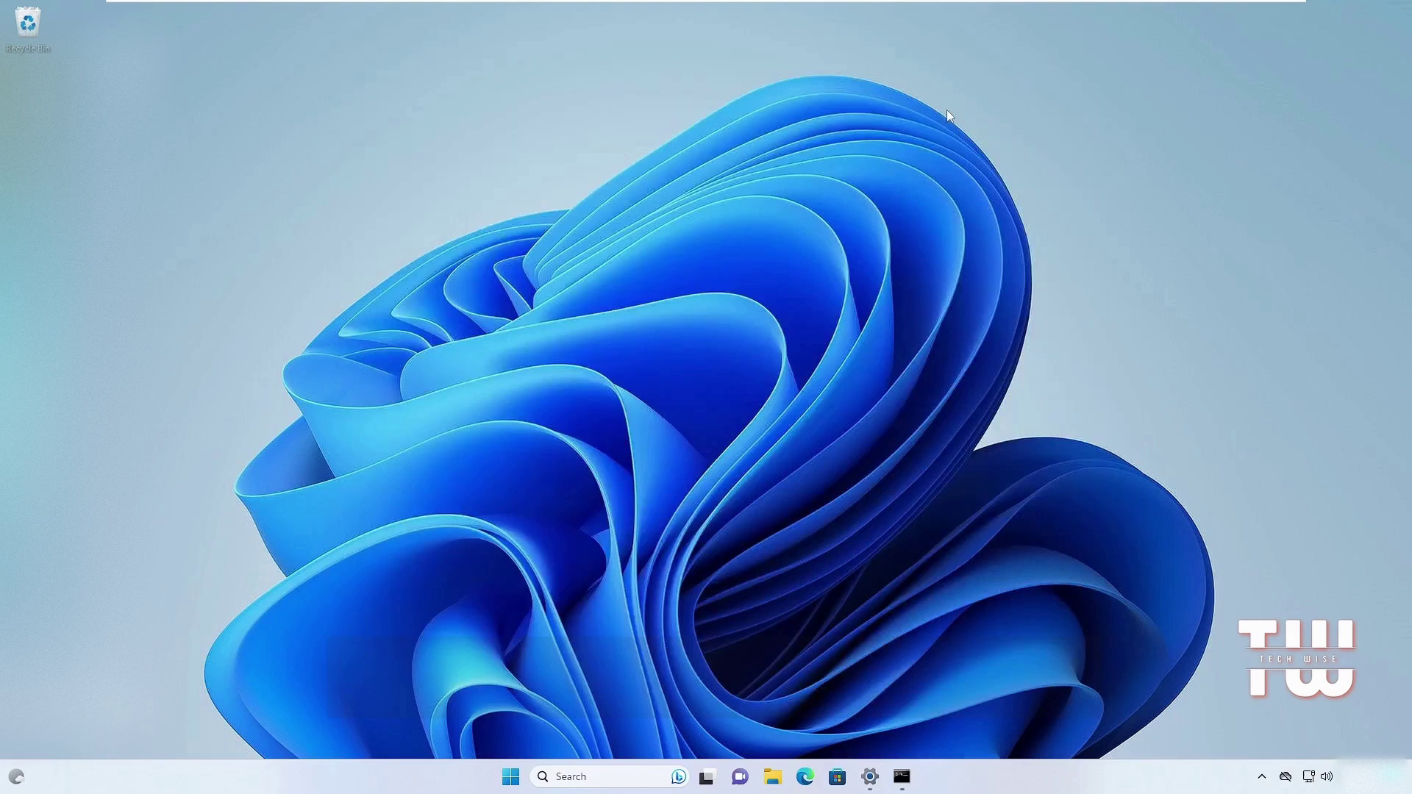
pyautogui.press('super')
pyautogui.write('rst')
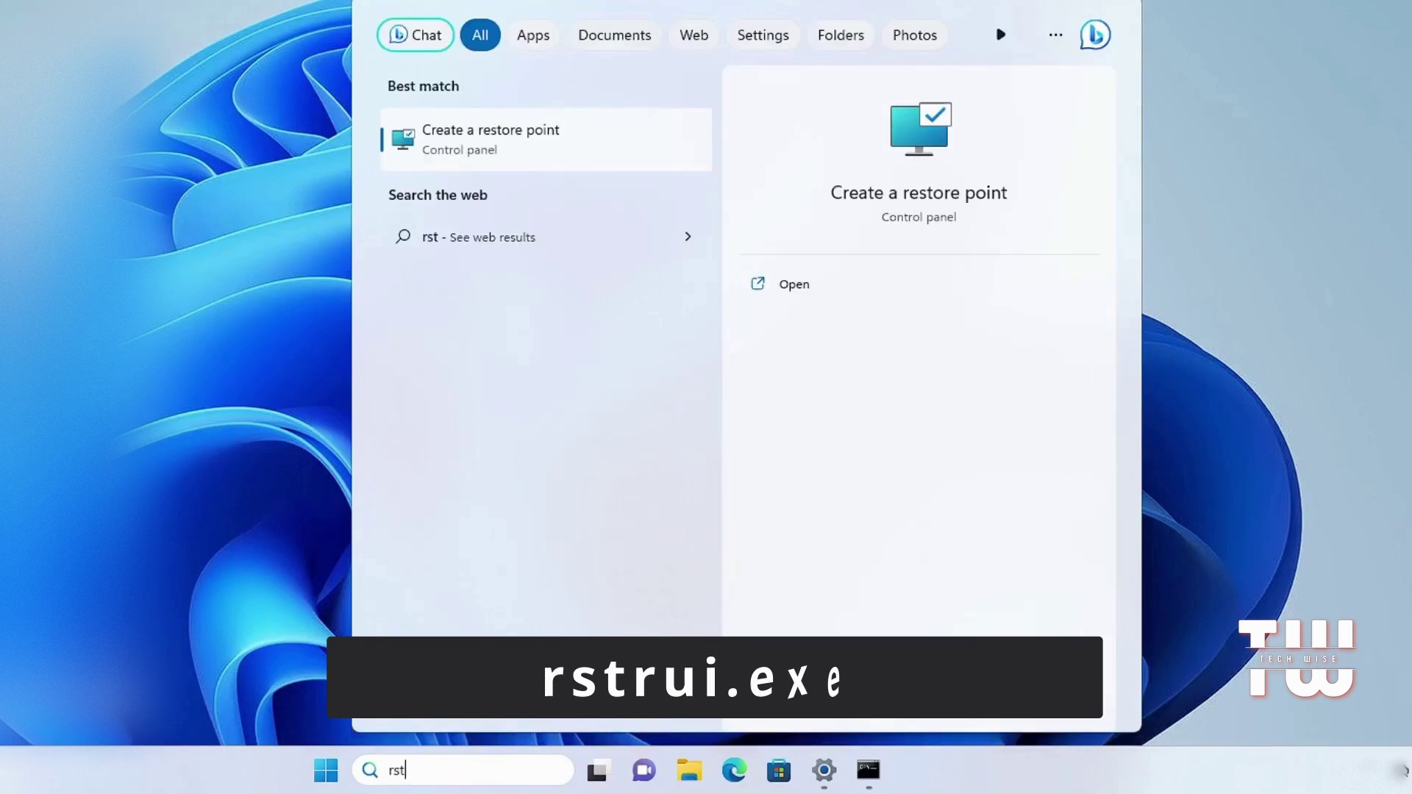
pyautogui.write('rui.exe')
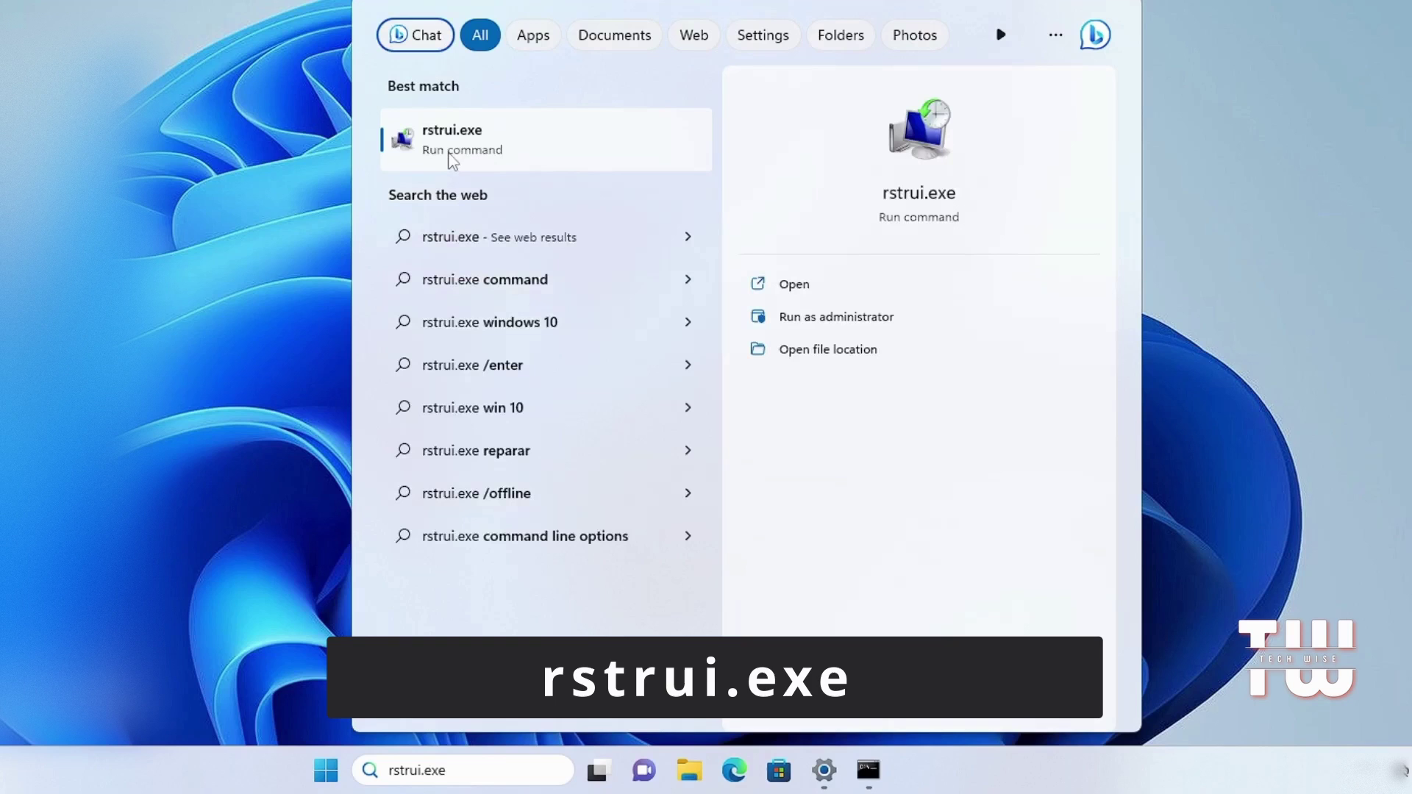
pyautogui.click(456, 150)
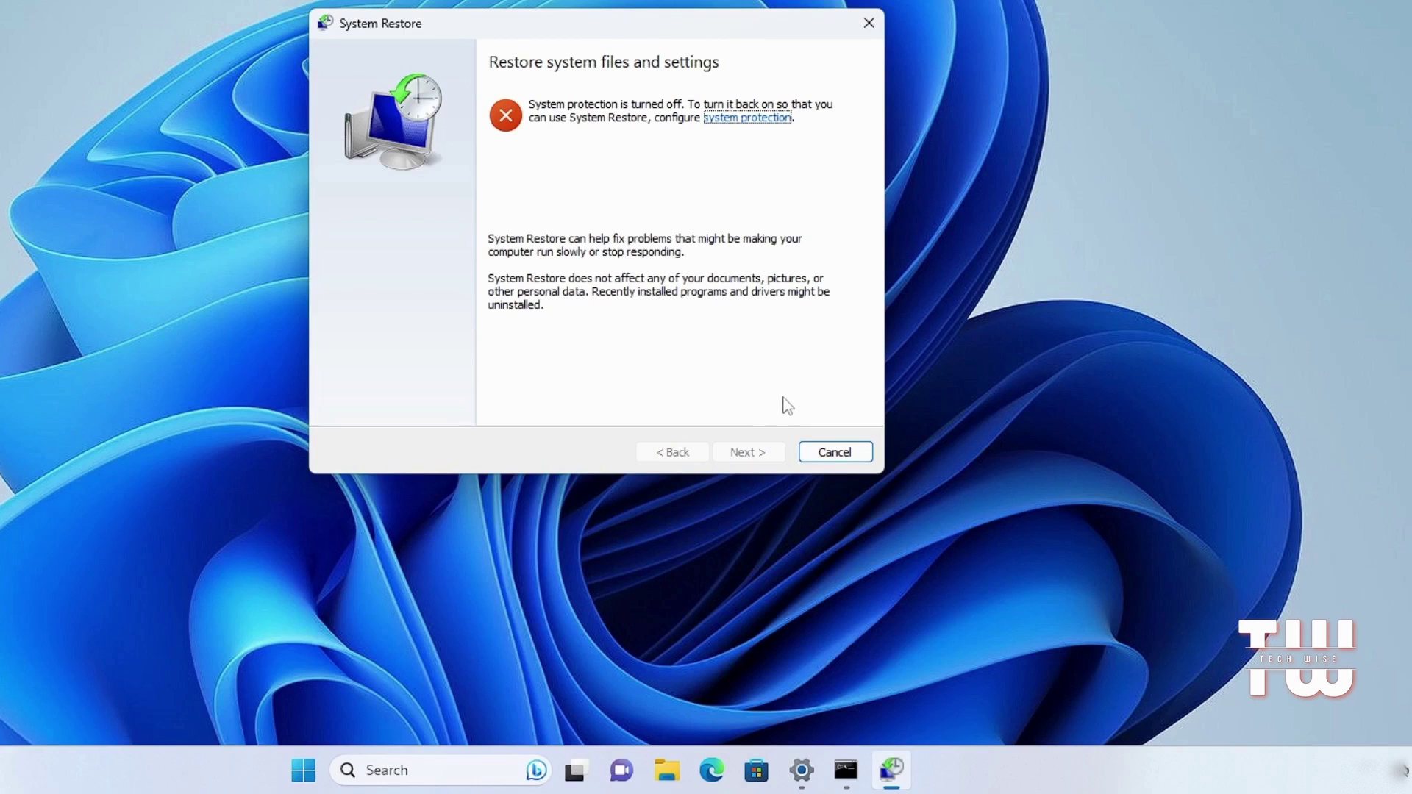
pyautogui.click(824, 453)
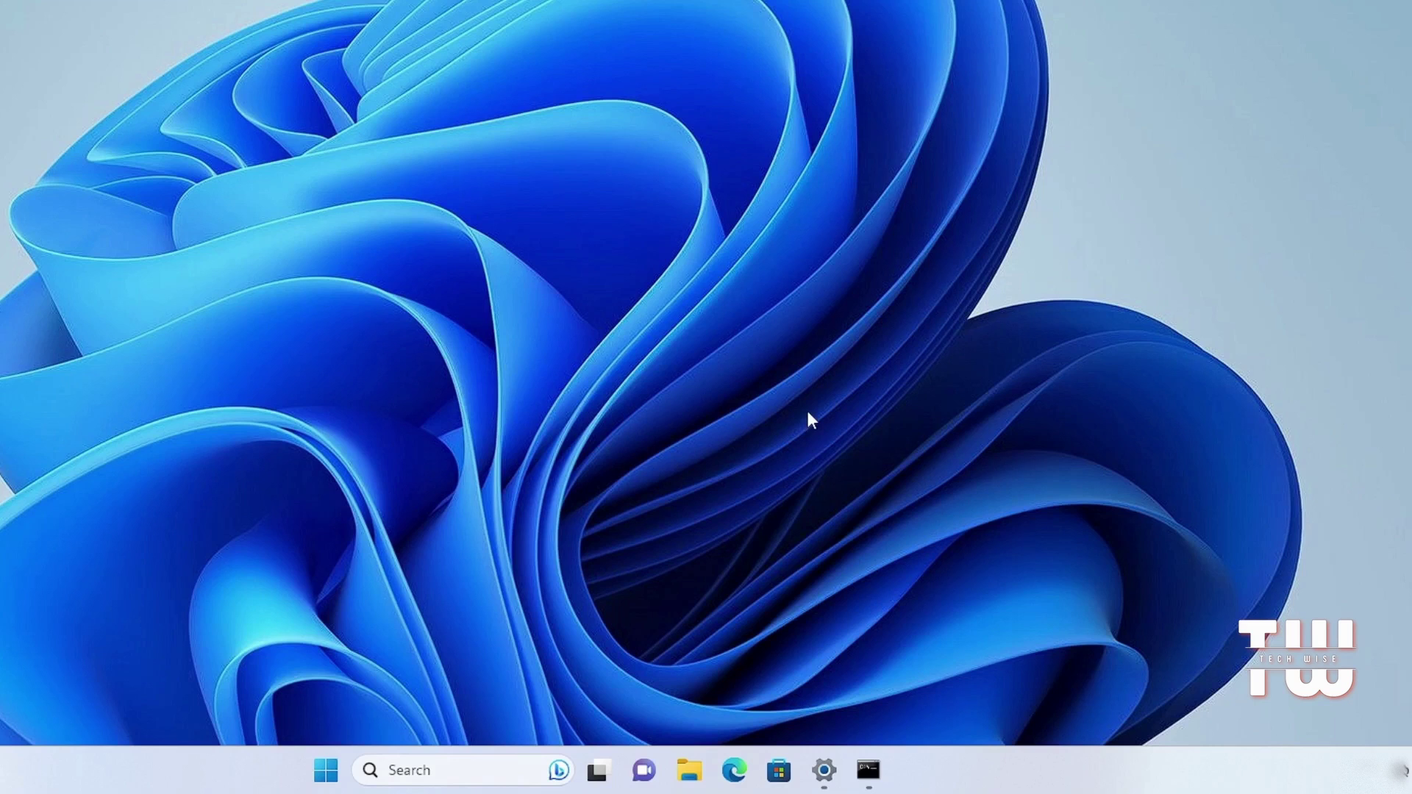
# Search 'reset', open Reset this PC in Recovery, and click Reset PC.
pyautogui.click(441, 769)
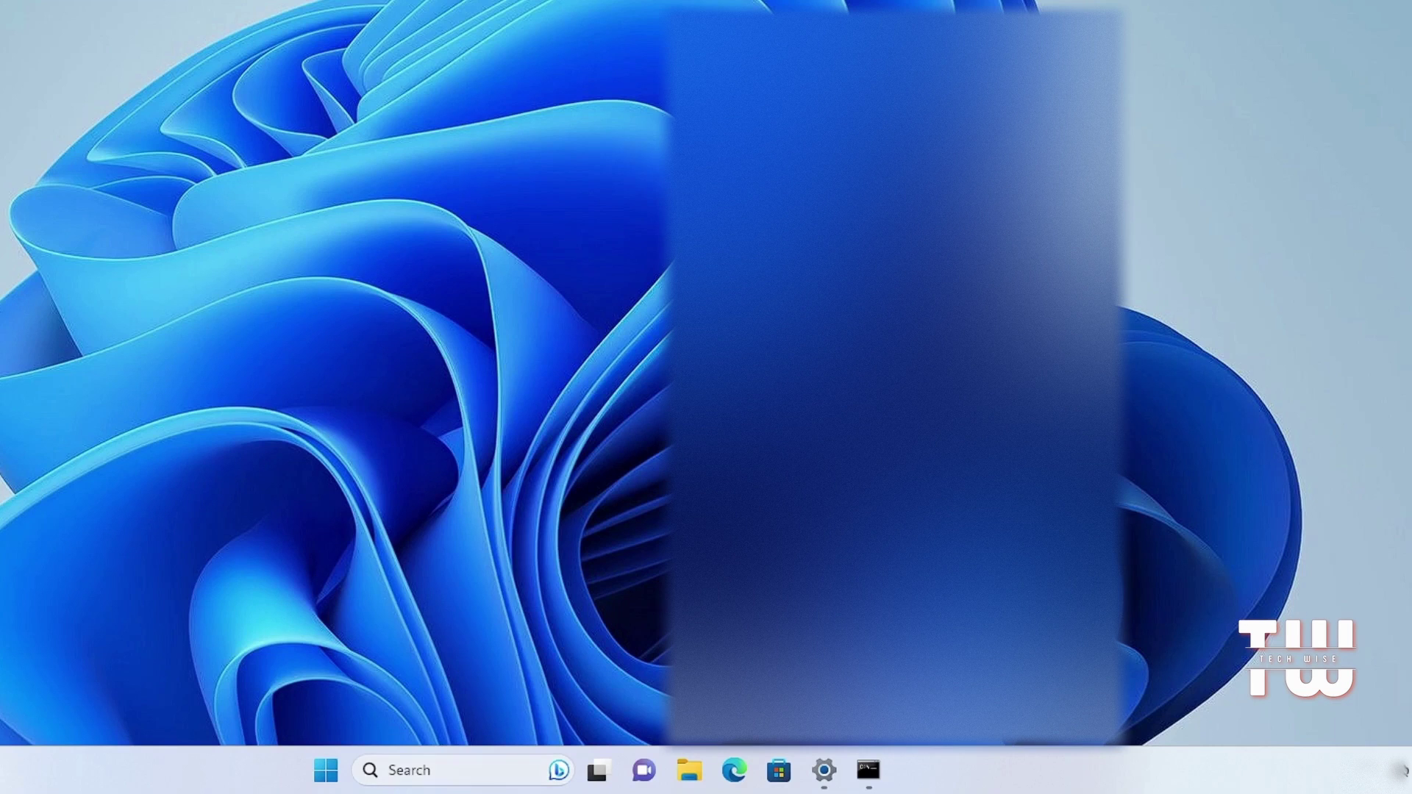
pyautogui.write('reset')
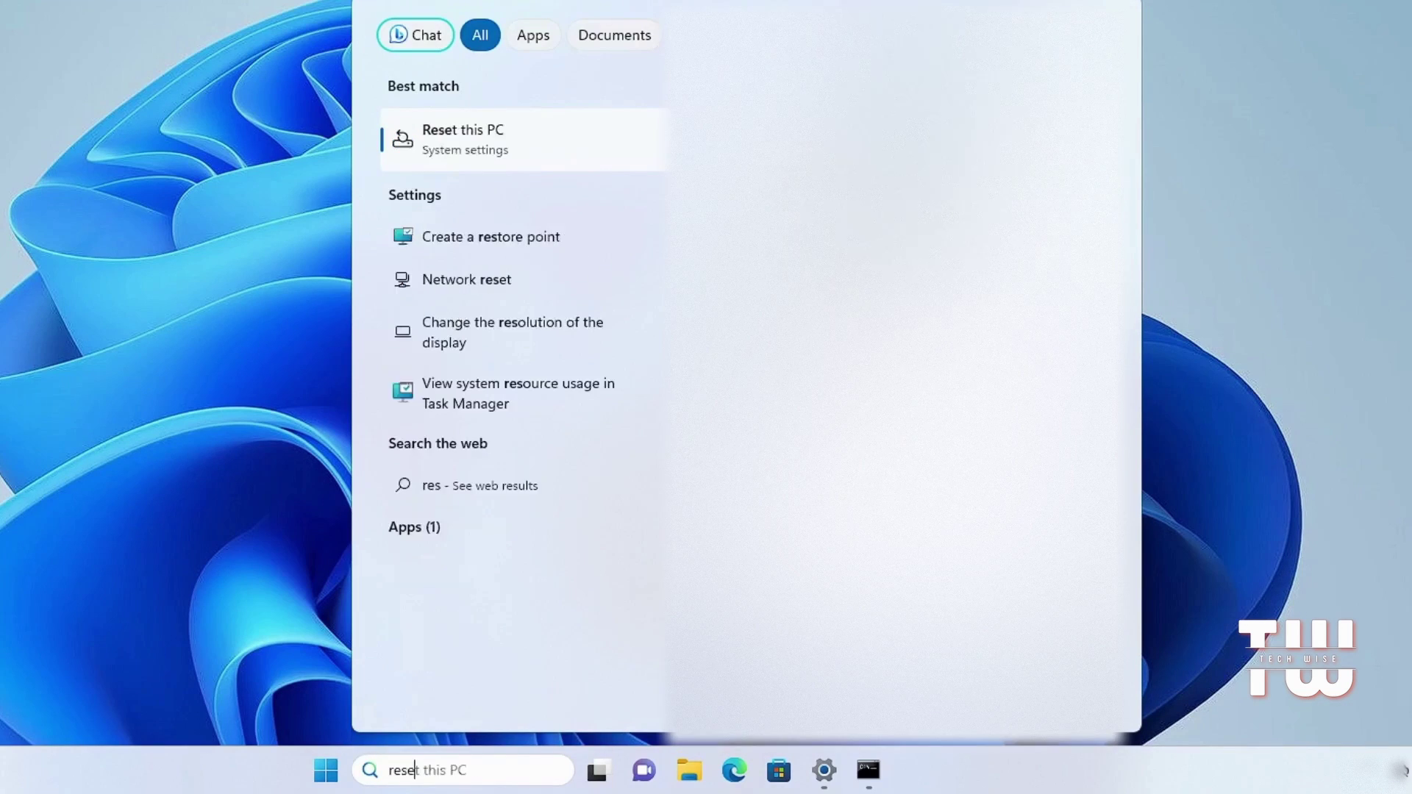
pyautogui.click(479, 141)
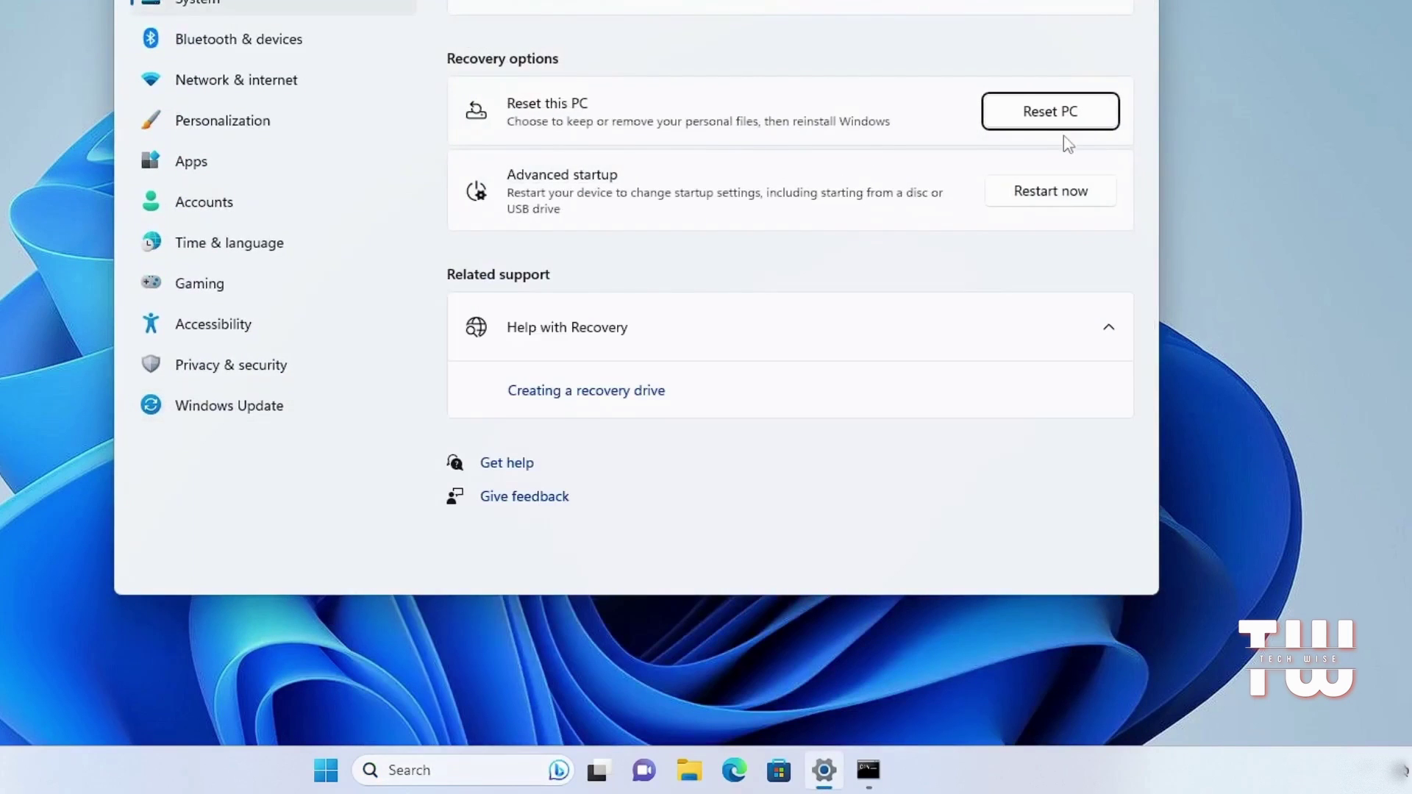
pyautogui.click(1065, 123)
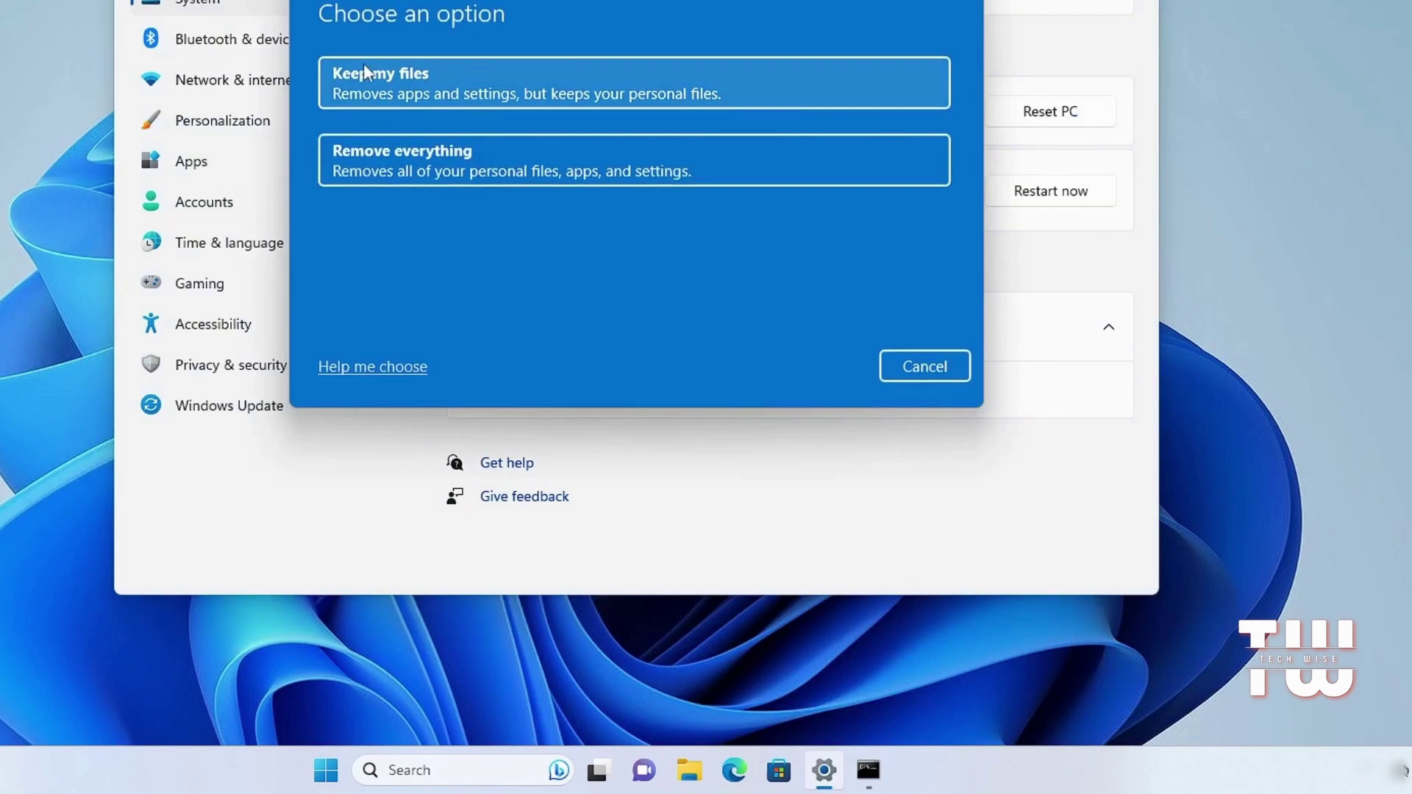